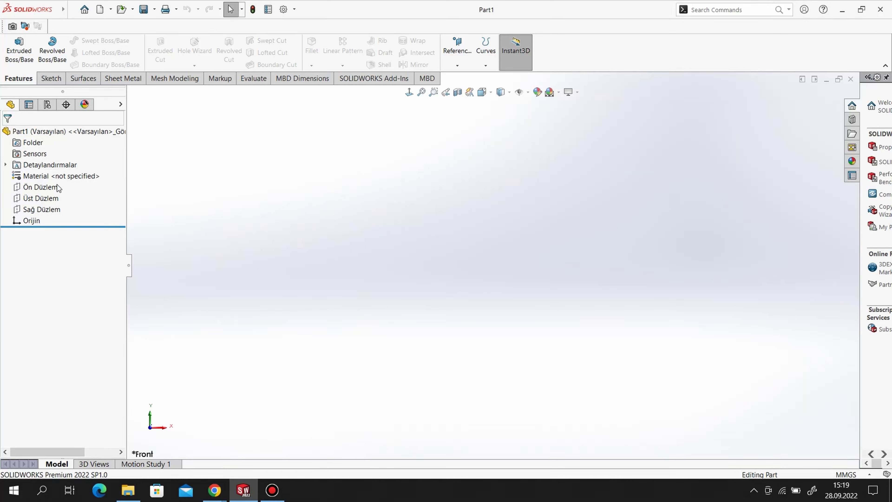
Step: Start a sketch on the Front Plane and draw a corner rectangle around the origin
{"action": "right_click", "coordinate": [38, 188]}
{"action": "left_click", "coordinate": [47, 178]}
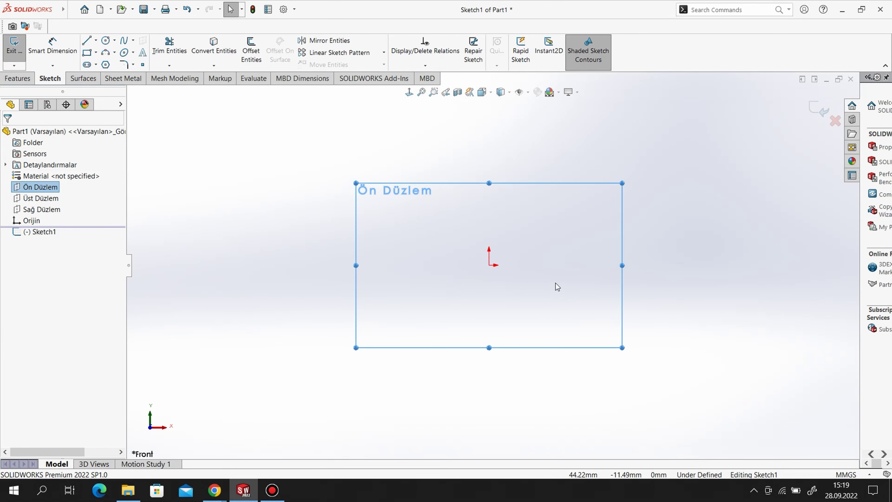
{"action": "left_click", "coordinate": [86, 54]}
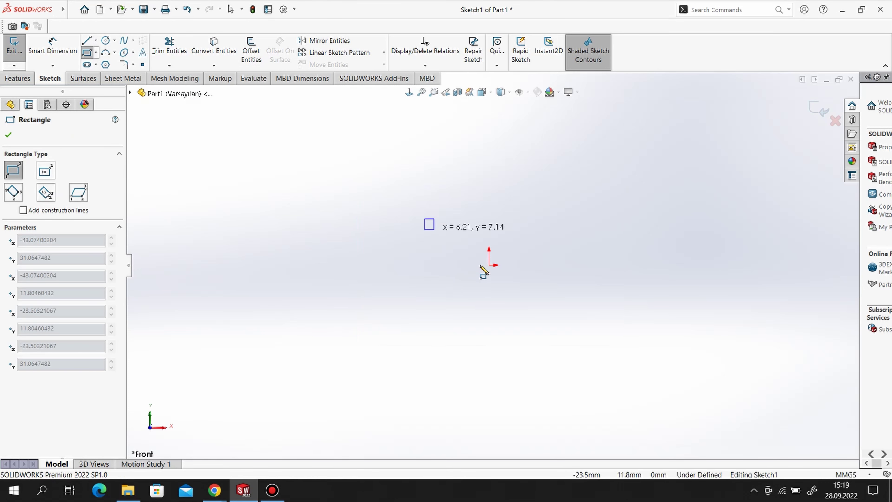
{"action": "left_click_drag", "start_coordinate": [424, 219], "coordinate": [564, 305]}
{"action": "right_click", "coordinate": [373, 180]}
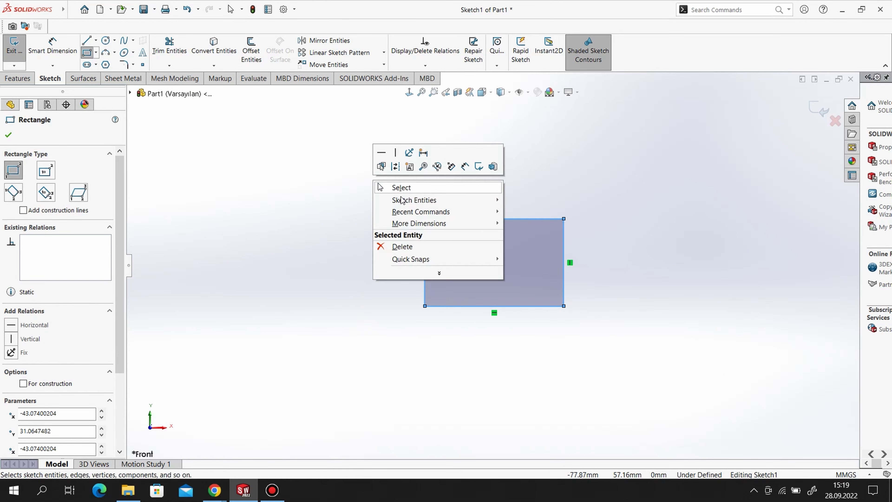
{"action": "left_click", "coordinate": [407, 189]}
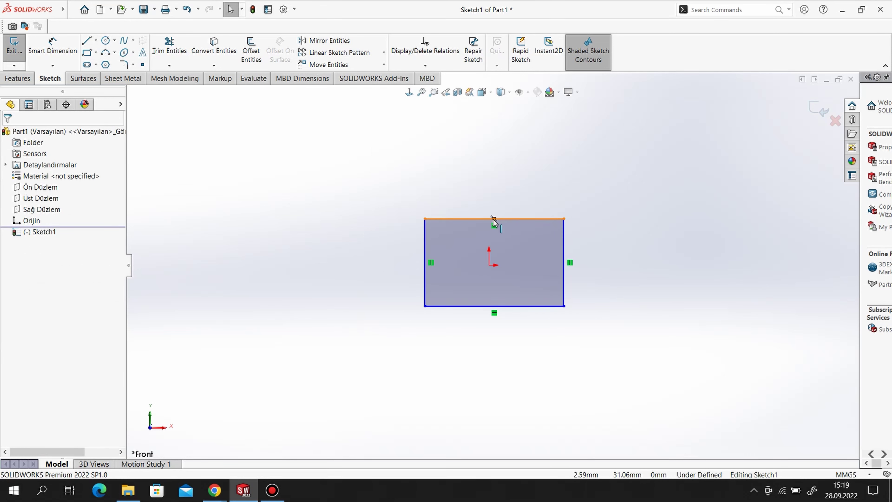
Step: Centre the rectangle with Vertical and Horizontal relations from edge midpoints to the origin
{"action": "left_click", "coordinate": [494, 218]}
{"action": "left_click", "coordinate": [488, 264], "text": "ctrl"}
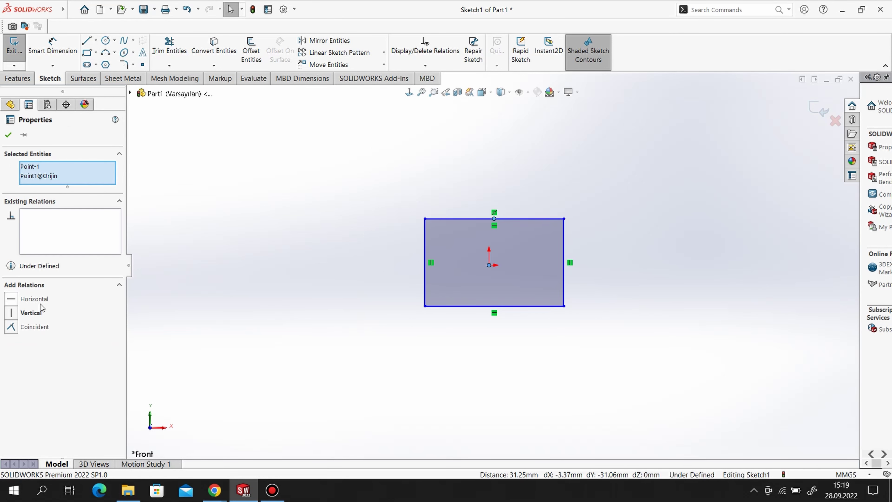
{"action": "left_click", "coordinate": [7, 312]}
{"action": "left_click", "coordinate": [11, 139]}
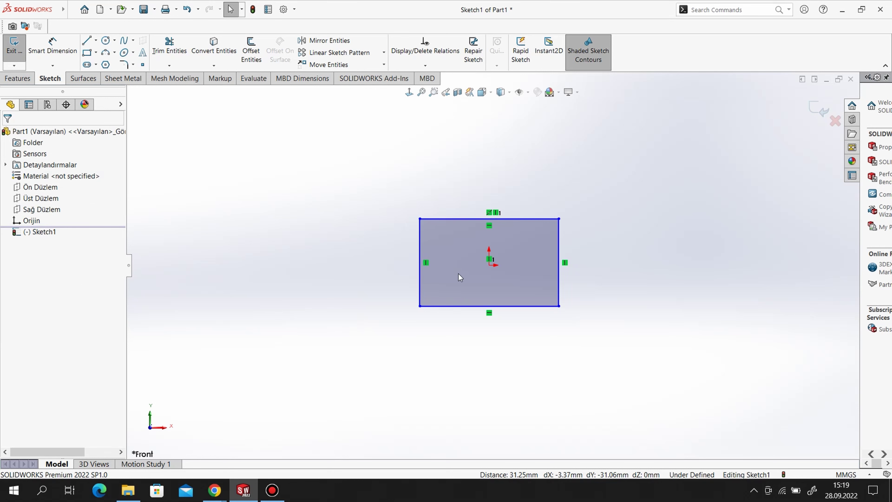
{"action": "left_click", "coordinate": [420, 263], "text": "ctrl"}
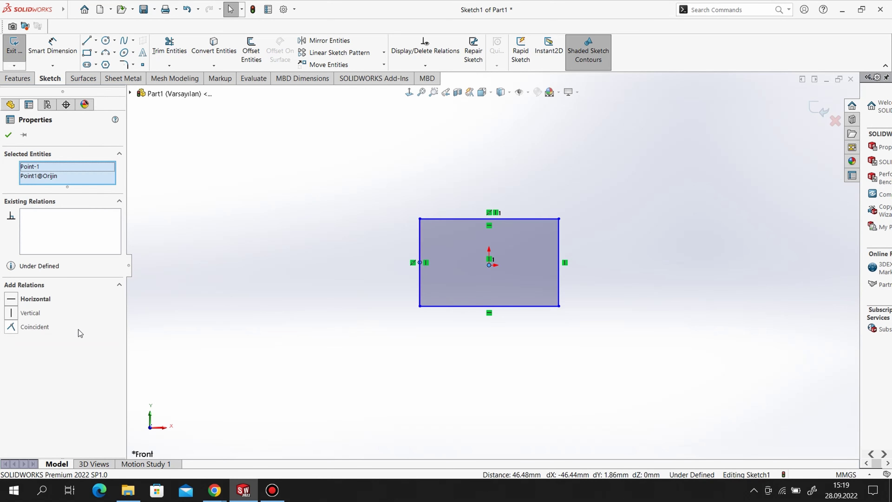
{"action": "left_click", "coordinate": [11, 298]}
{"action": "left_click", "coordinate": [10, 137]}
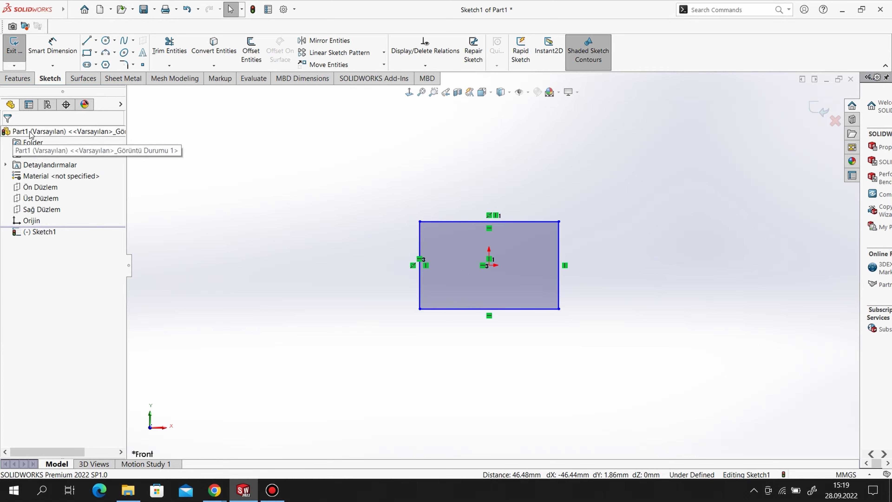
{"action": "left_click", "coordinate": [53, 45]}
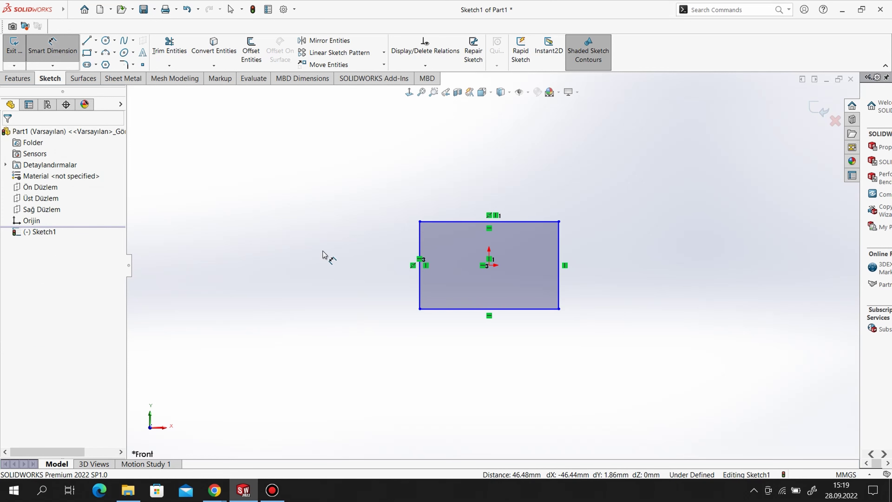
Step: Dimension the rectangle 15.8 mm high and 31.8 mm wide
{"action": "left_click", "coordinate": [443, 309]}
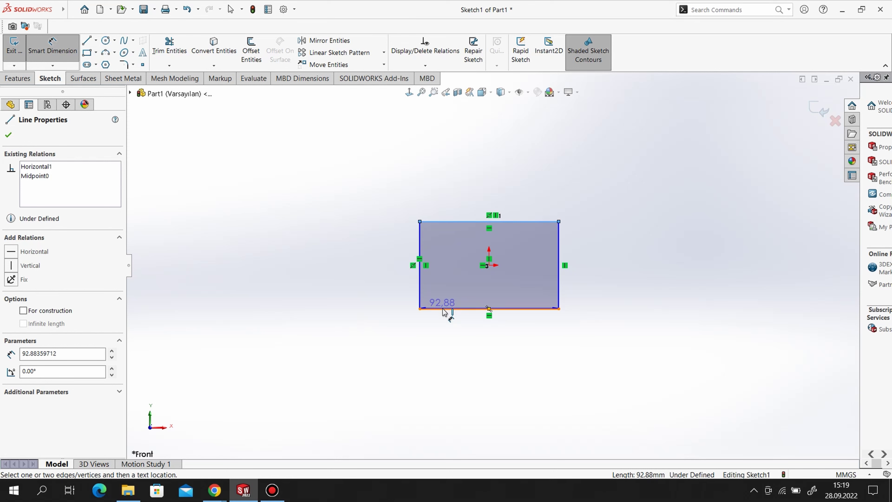
{"action": "left_click", "coordinate": [439, 222]}
{"action": "left_click", "coordinate": [333, 292]}
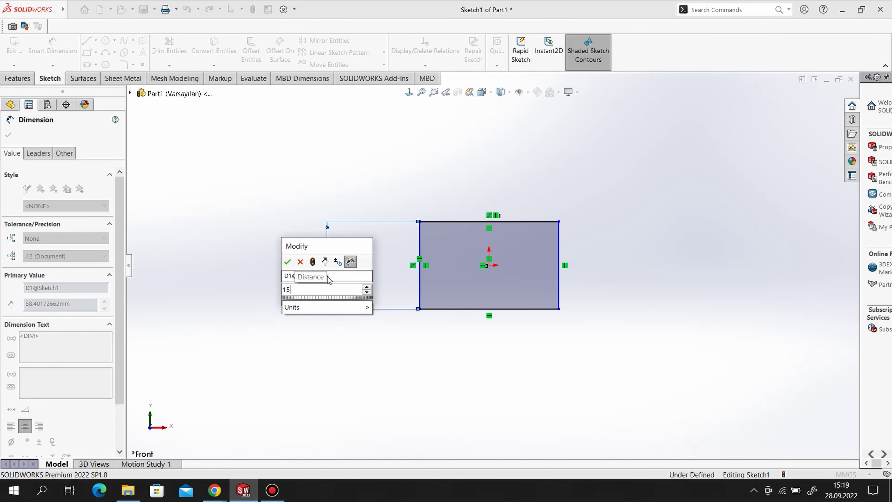
{"action": "type", "text": "15,8"}
{"action": "key", "text": "Return"}
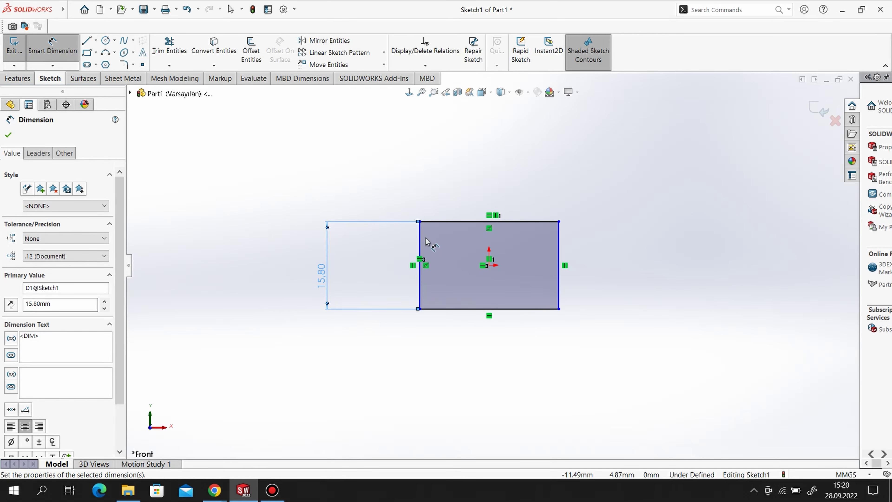
{"action": "left_click", "coordinate": [426, 243]}
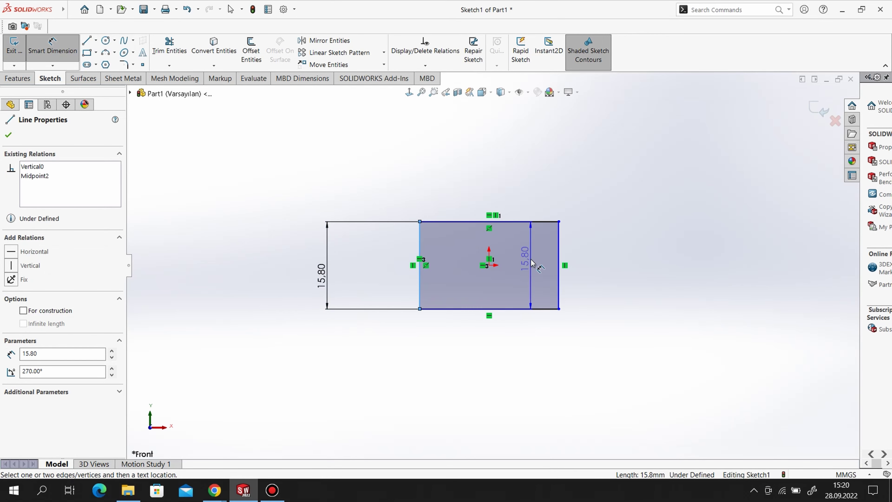
{"action": "left_click", "coordinate": [558, 265]}
{"action": "left_click", "coordinate": [487, 182]}
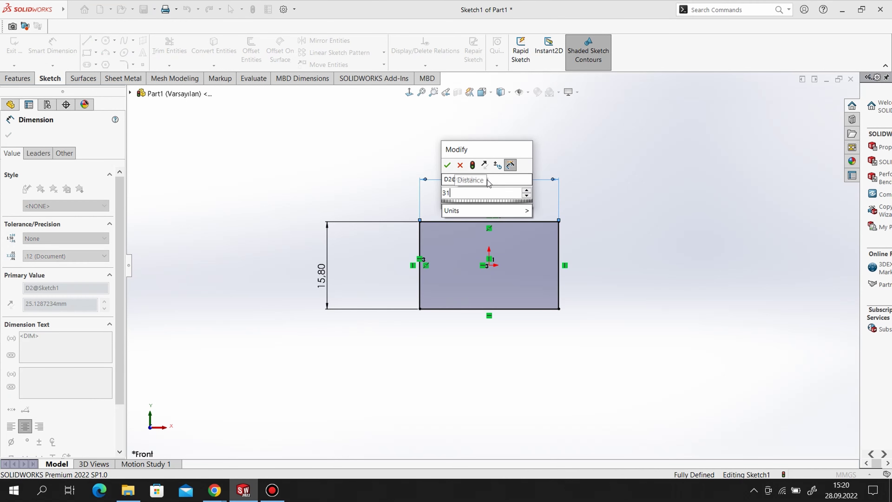
{"action": "type", "text": "31,8"}
{"action": "key", "text": "Return"}
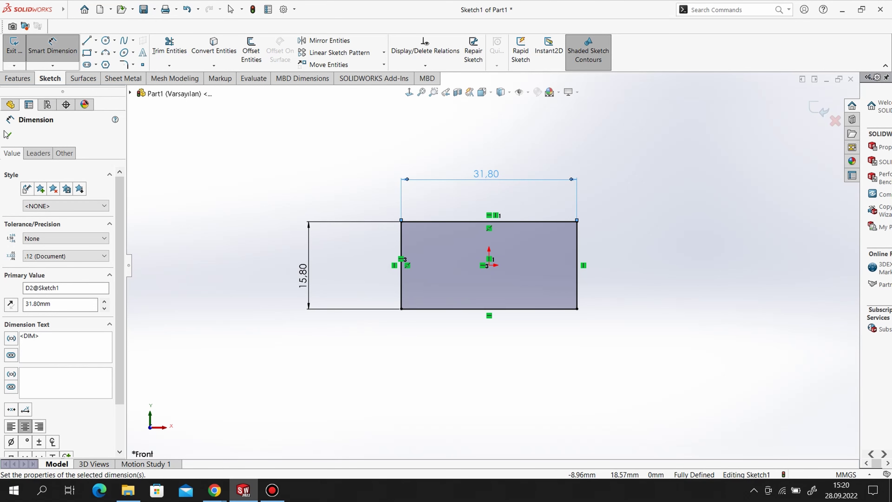
{"action": "left_click", "coordinate": [7, 134]}
{"action": "left_click", "coordinate": [20, 80]}
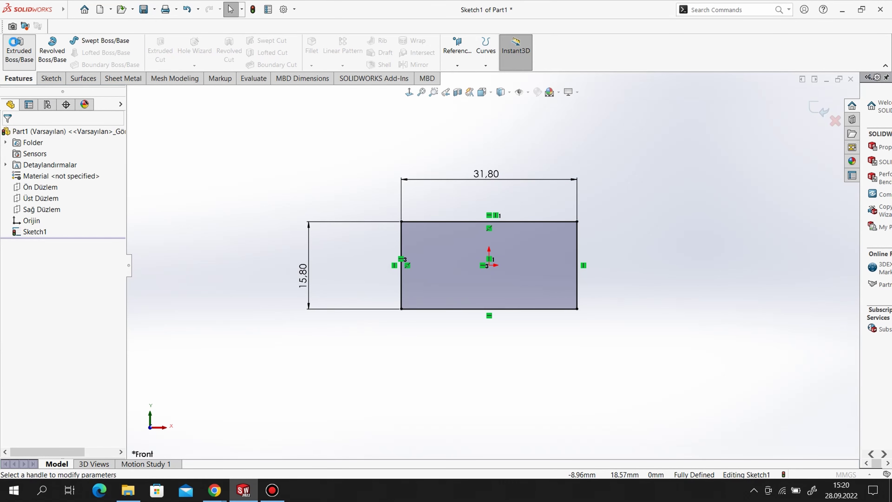
Step: Extrude the rectangle 9.6 mm into a solid box
{"action": "left_click", "coordinate": [18, 49]}
{"action": "type", "text": "9."}
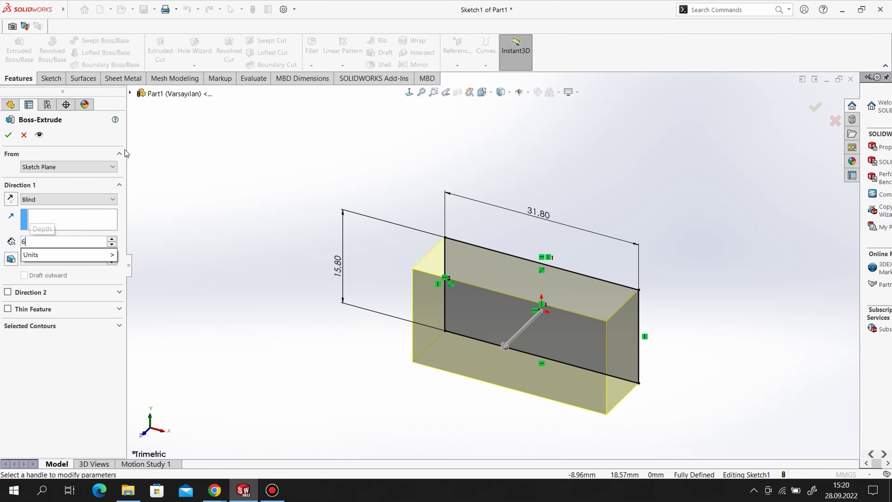
{"action": "type", "text": "6"}
{"action": "key", "text": "Return"}
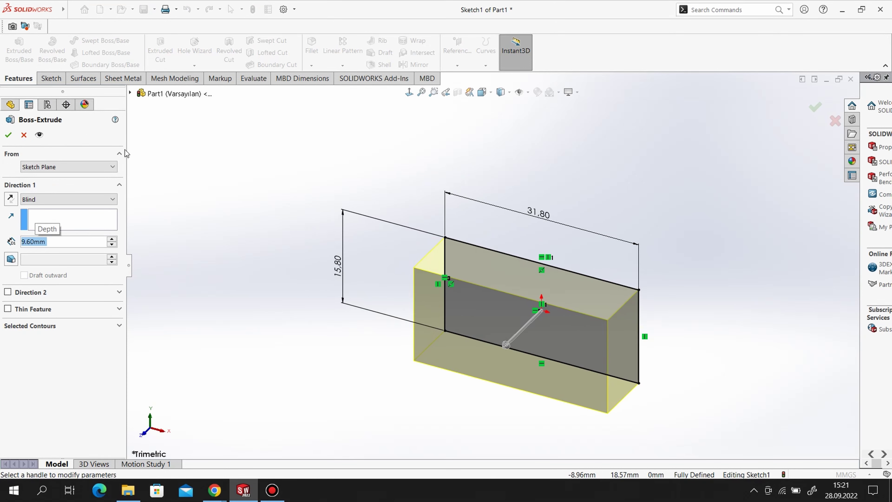
{"action": "left_click", "coordinate": [8, 135]}
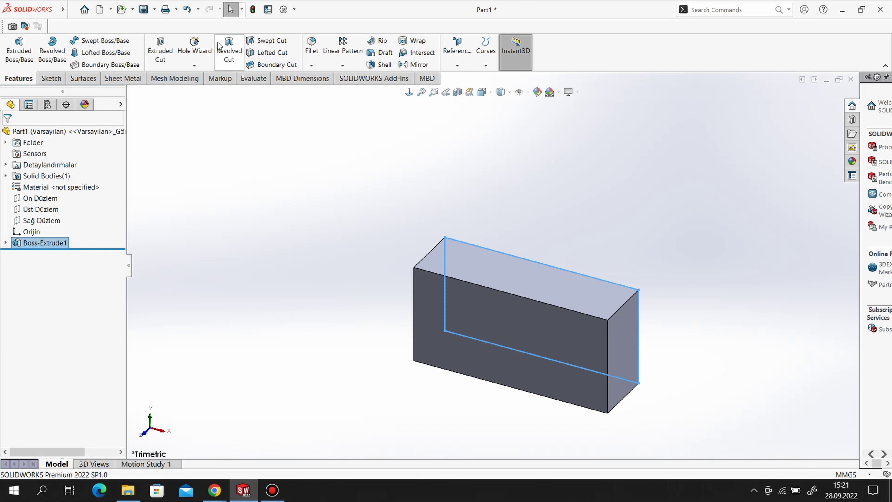
Step: Shell the box to 1 mm walls with the bottom face removed
{"action": "left_click", "coordinate": [373, 65]}
{"action": "scroll", "coordinate": [537, 282], "scroll_direction": "down", "scroll_amount": 3}
{"action": "scroll", "coordinate": [536, 281], "scroll_direction": "up", "scroll_amount": 5}
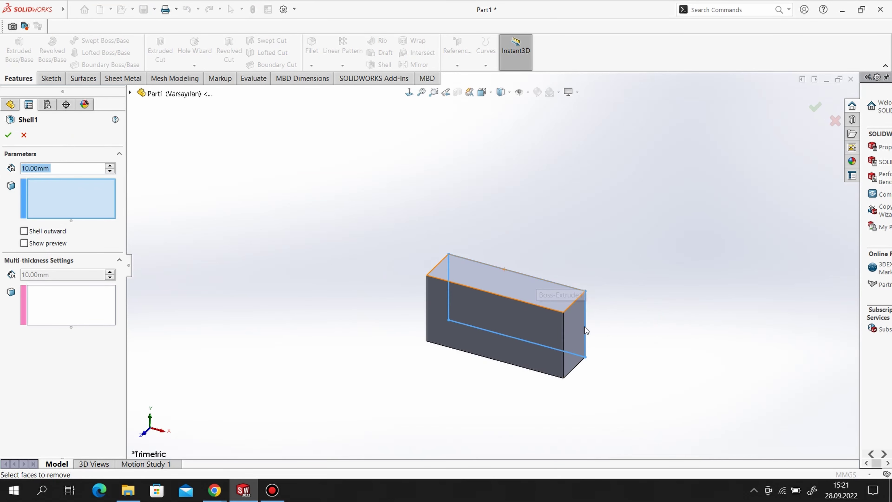
{"action": "mouse_move", "coordinate": [584, 327]}
{"action": "middle_mouse_down"}
{"action": "mouse_move", "coordinate": [651, 159]}
{"action": "mouse_move", "coordinate": [158, 226]}
{"action": "middle_mouse_up"}
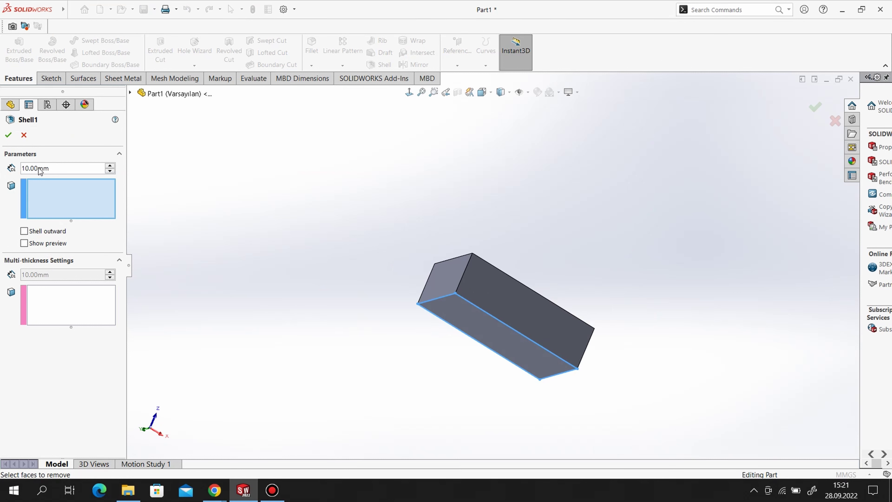
{"action": "type", "text": "1"}
{"action": "key", "text": "Return"}
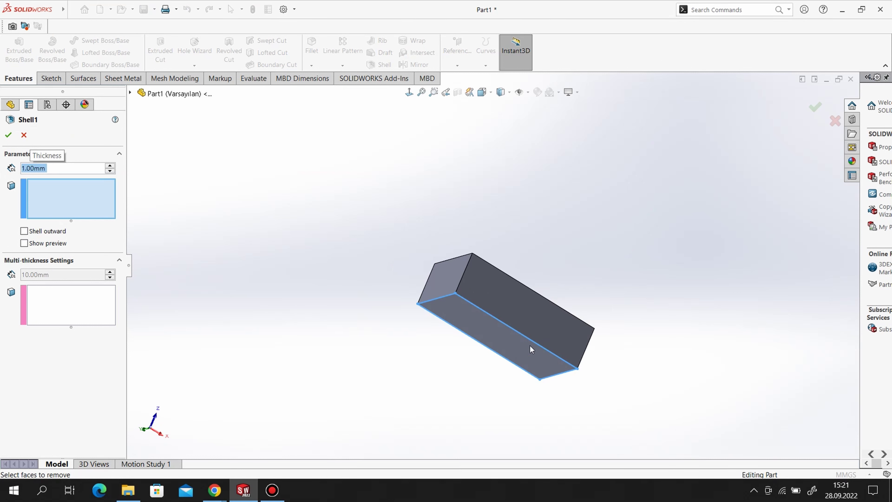
{"action": "left_click", "coordinate": [467, 317]}
{"action": "left_click", "coordinate": [10, 134]}
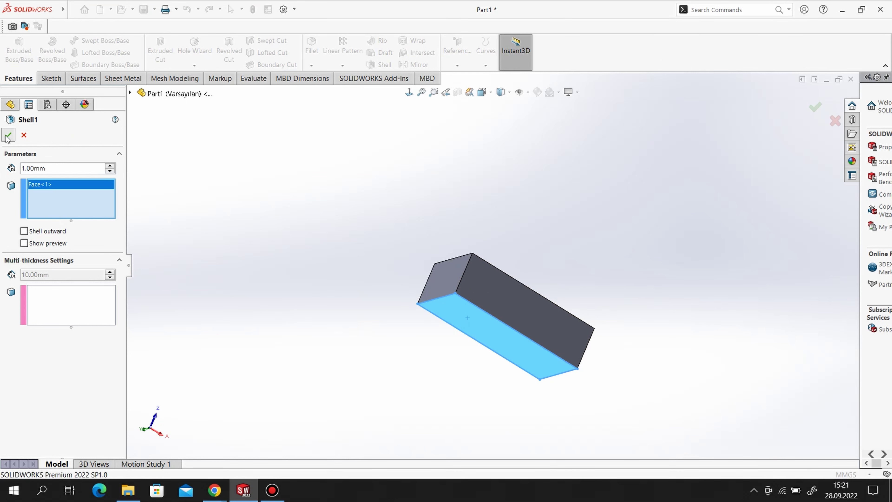
{"action": "mouse_move", "coordinate": [626, 293]}
{"action": "middle_mouse_down"}
{"action": "mouse_move", "coordinate": [631, 247]}
{"action": "mouse_move", "coordinate": [580, 356]}
{"action": "mouse_move", "coordinate": [587, 400]}
{"action": "middle_mouse_up"}
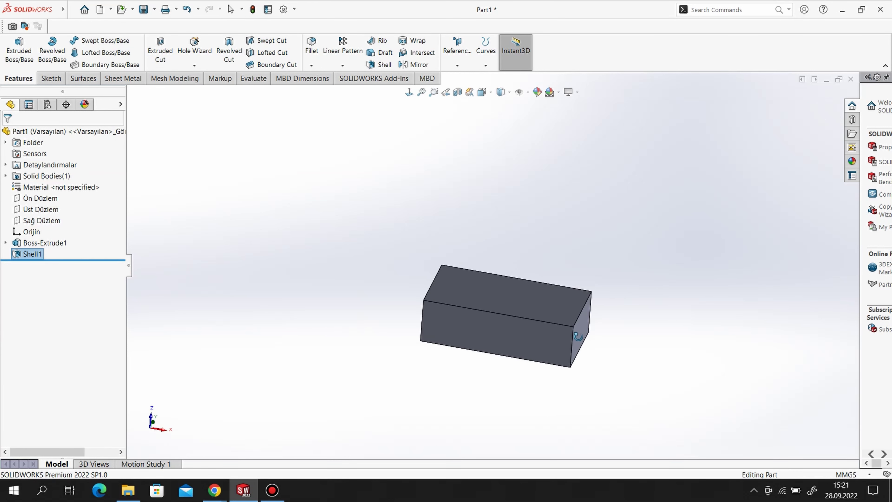
Step: Sketch a circle near the top-left corner of the box's top face
{"action": "left_click", "coordinate": [51, 78]}
{"action": "left_click", "coordinate": [14, 45]}
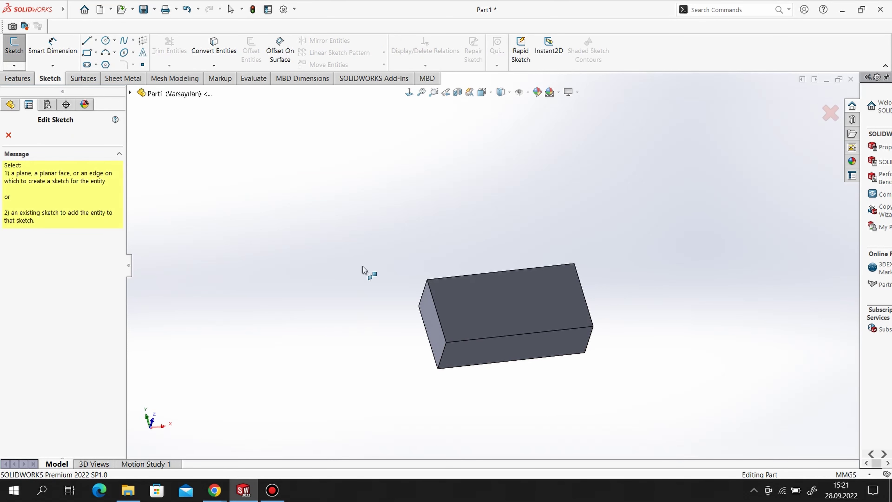
{"action": "left_click", "coordinate": [477, 302]}
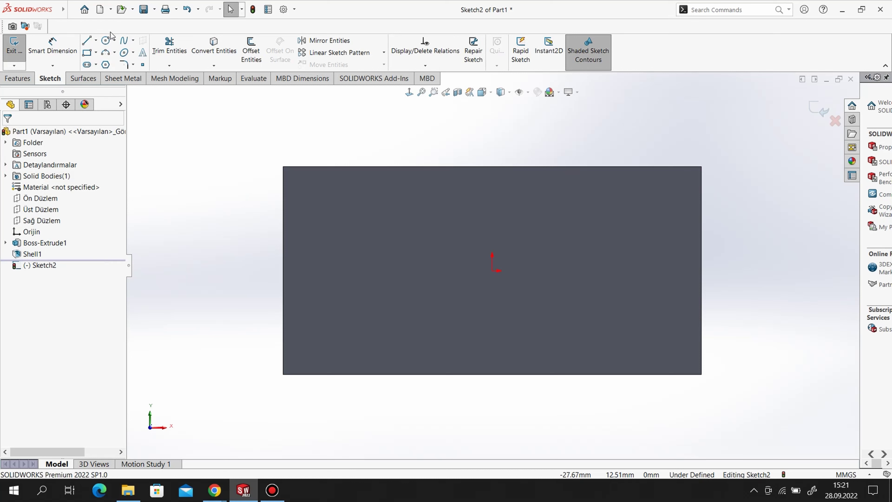
{"action": "key", "text": "c"}
{"action": "left_click", "coordinate": [346, 223]}
{"action": "left_click", "coordinate": [366, 201]}
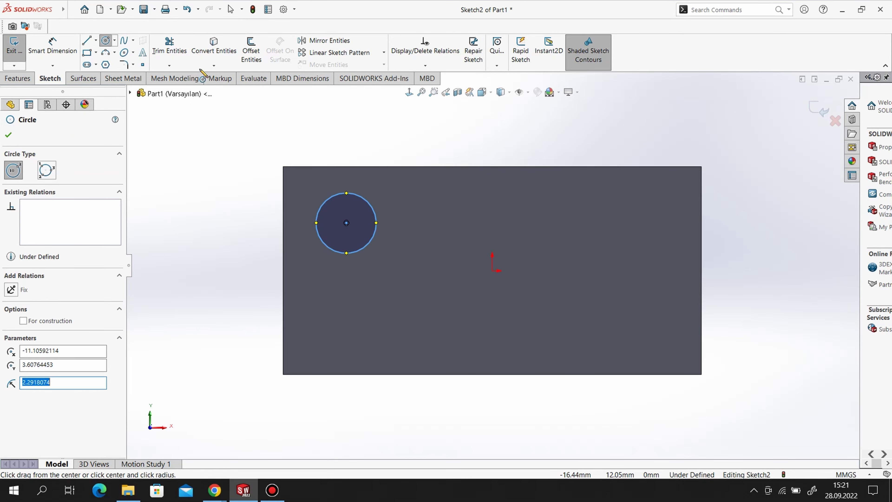
Step: Give the circle a 4.8 mm diameter
{"action": "left_click", "coordinate": [41, 43]}
{"action": "key", "text": "Escape"}
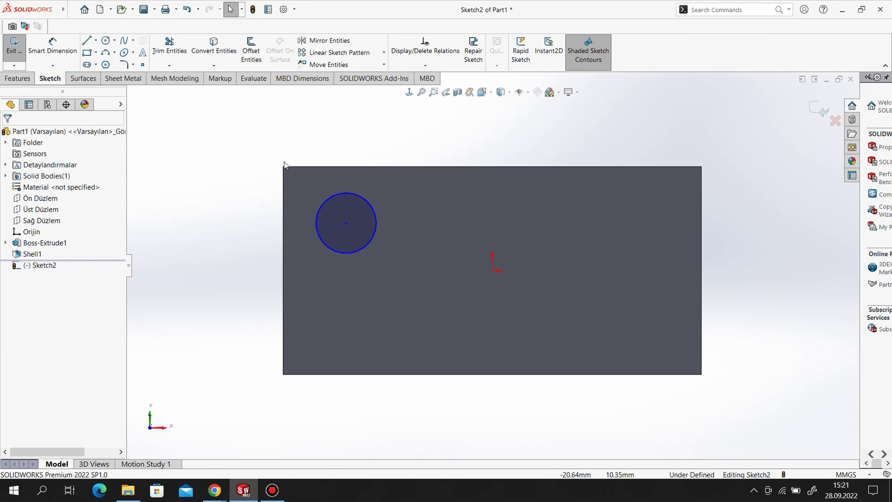
{"action": "left_click", "coordinate": [375, 211]}
{"action": "left_click", "coordinate": [52, 46]}
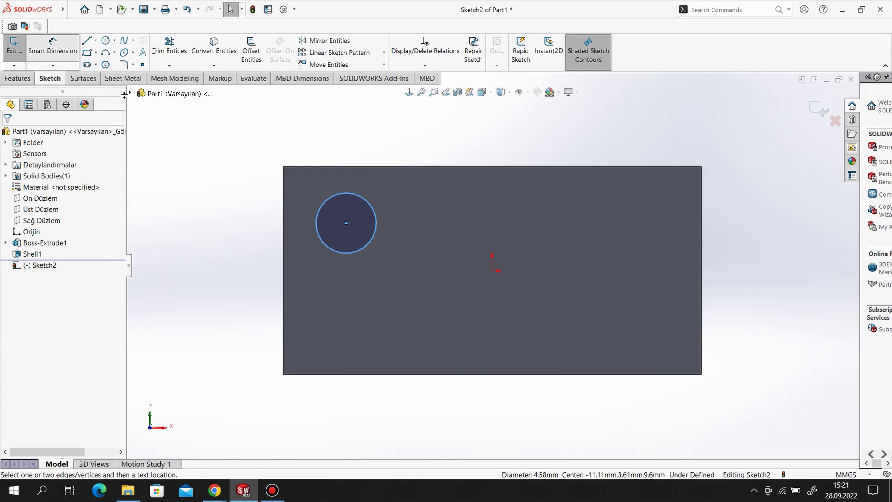
{"action": "left_click", "coordinate": [375, 212]}
{"action": "left_click", "coordinate": [410, 220]}
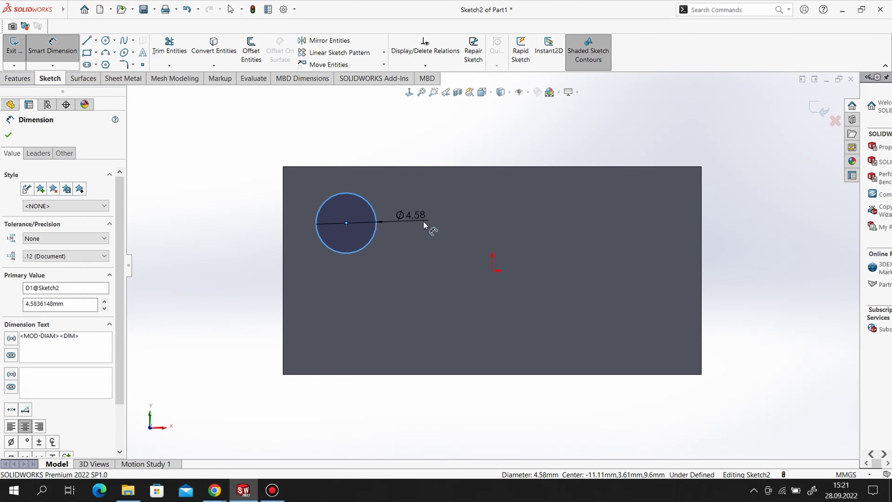
{"action": "type", "text": "4.8"}
{"action": "key", "text": "Return"}
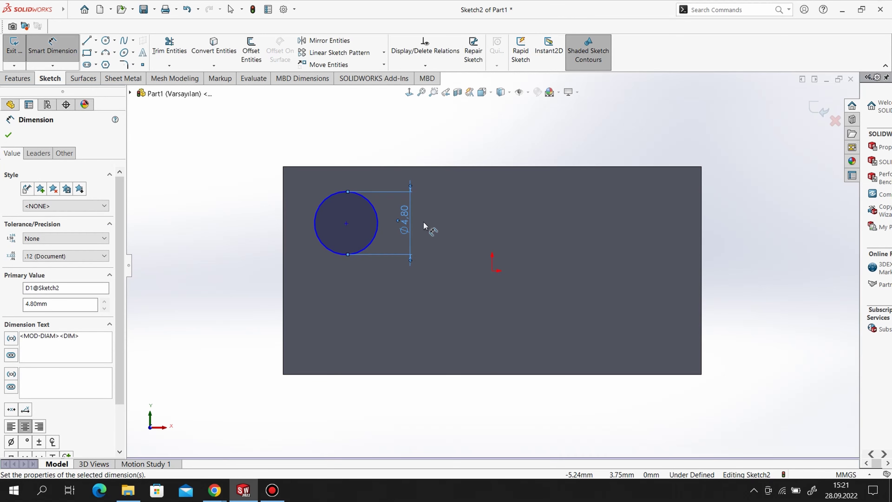
Step: Position the circle's centre 3.9 mm from the top edge and 3.9 mm from the left edge
{"action": "left_click", "coordinate": [347, 222]}
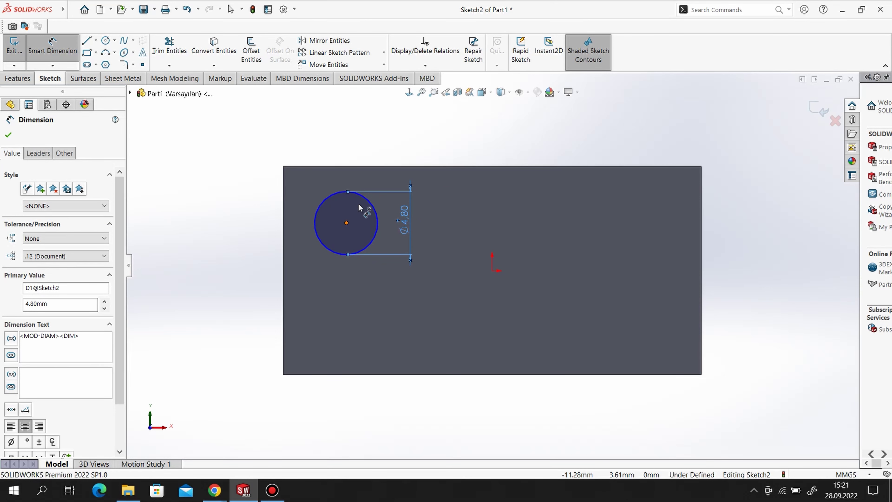
{"action": "left_click", "coordinate": [373, 167]}
{"action": "left_click", "coordinate": [230, 131]}
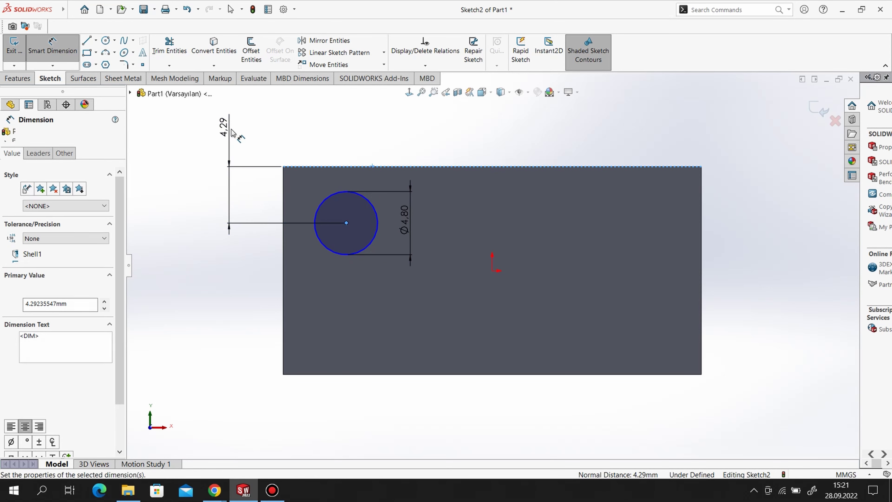
{"action": "type", "text": "3.9"}
{"action": "key", "text": "Return"}
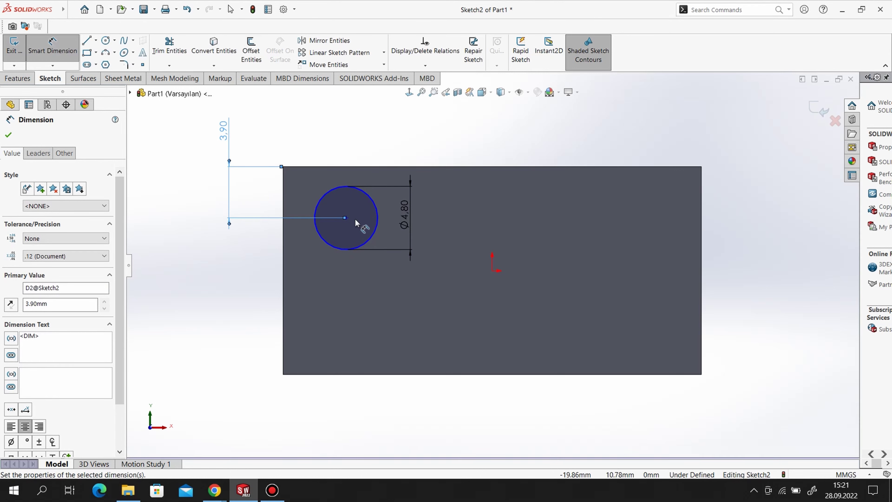
{"action": "left_click", "coordinate": [347, 218]}
{"action": "left_click", "coordinate": [284, 204]}
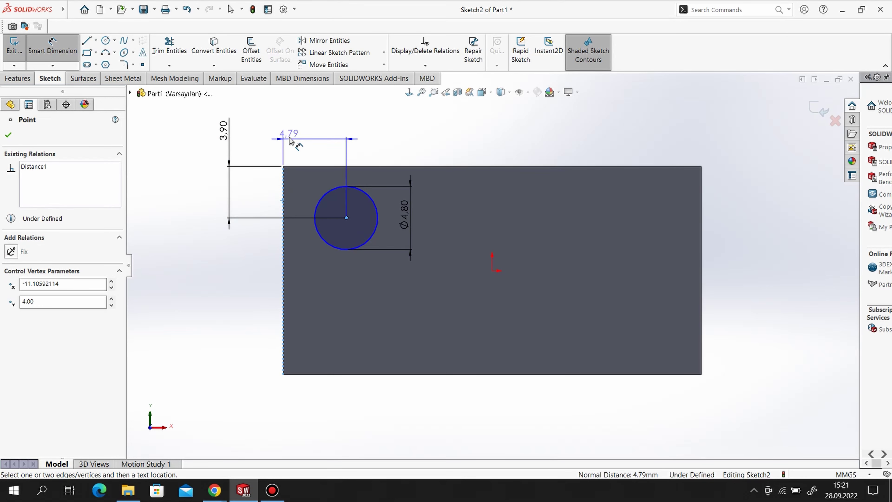
{"action": "left_click", "coordinate": [292, 136]}
{"action": "type", "text": "3.9"}
{"action": "key", "text": "Return"}
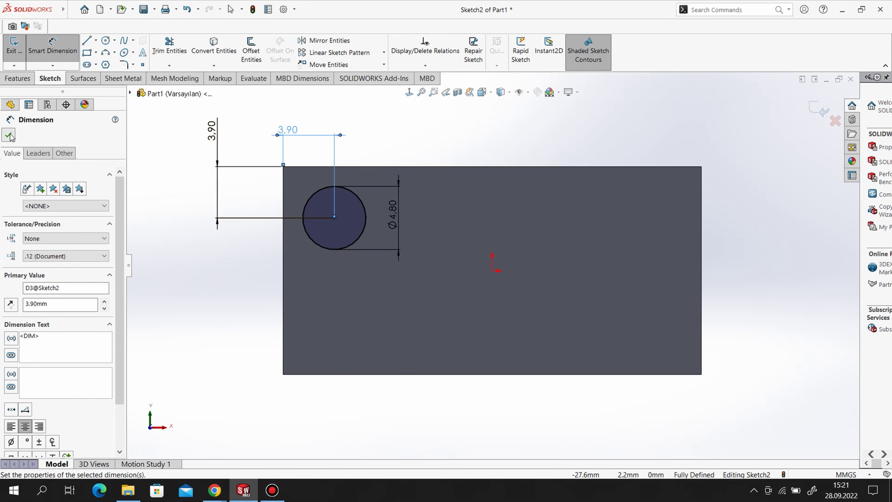
{"action": "left_click", "coordinate": [8, 135]}
{"action": "left_click", "coordinate": [18, 78]}
{"action": "left_click", "coordinate": [19, 49]}
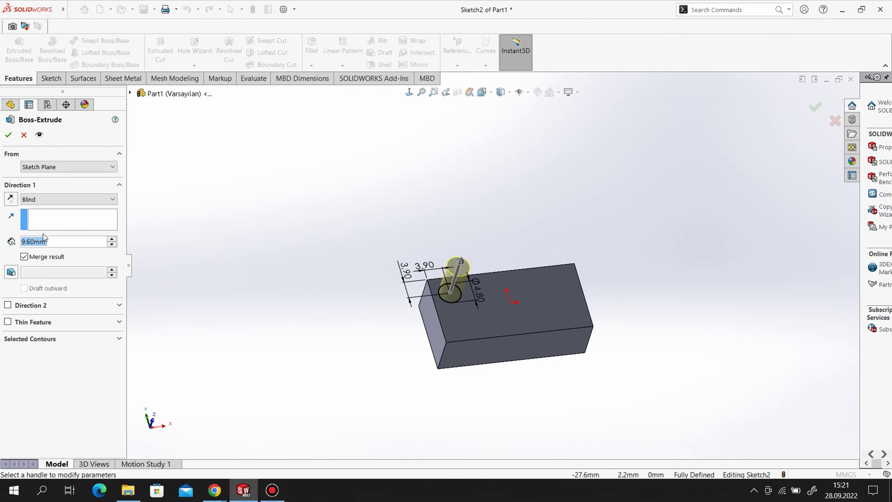
Step: Extrude the circle 1.8 mm to form a single stud
{"action": "type", "text": "1."}
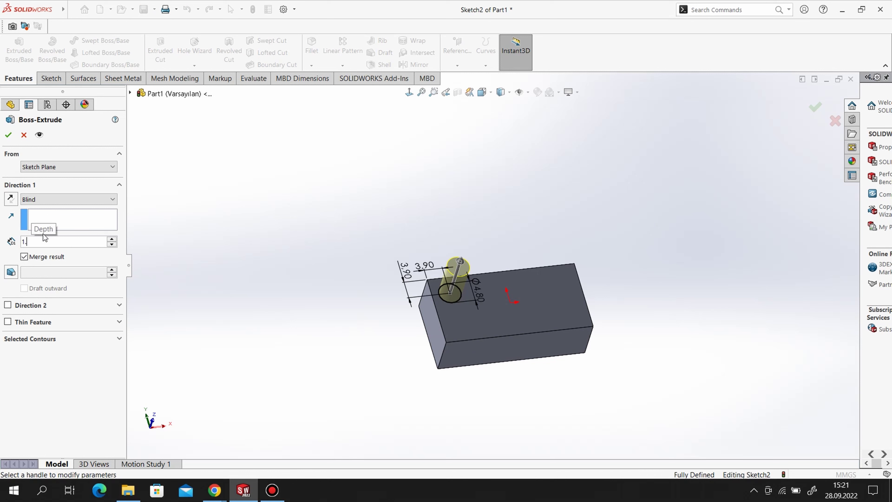
{"action": "left_click", "coordinate": [7, 133]}
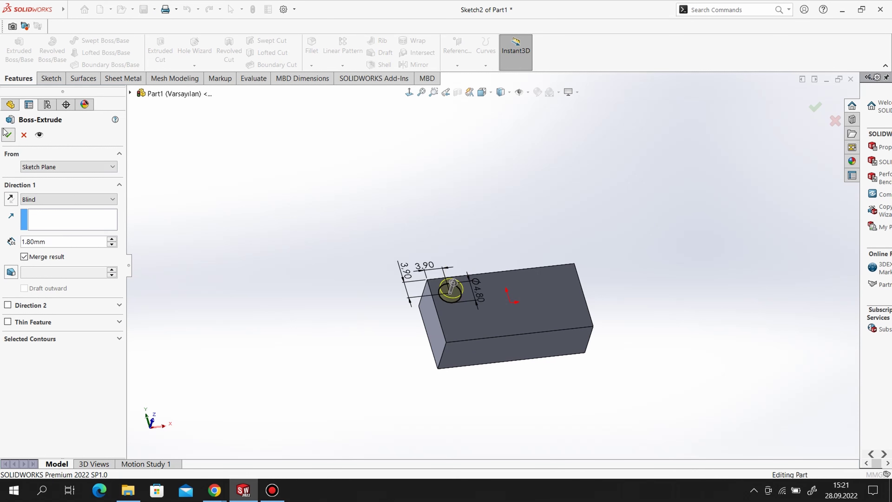
{"action": "scroll", "coordinate": [530, 311], "scroll_direction": "down", "scroll_amount": 4}
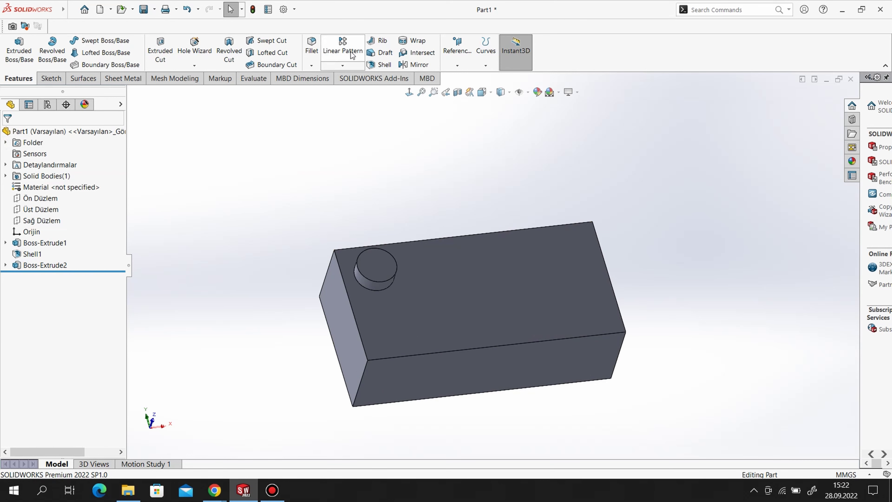
{"action": "left_click", "coordinate": [342, 66]}
{"action": "left_click", "coordinate": [346, 77]}
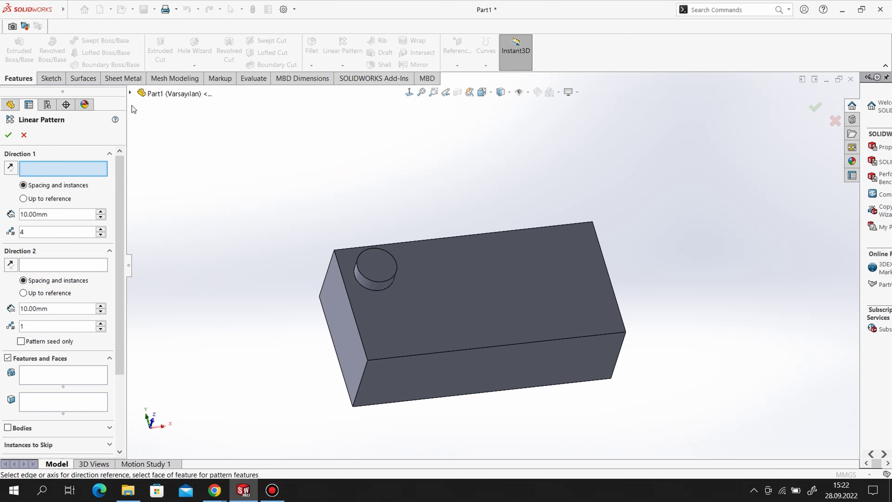
Step: Pattern the stud Boss-Extrude2 along the long edge into four studs at 8 mm spacing
{"action": "left_click", "coordinate": [408, 241]}
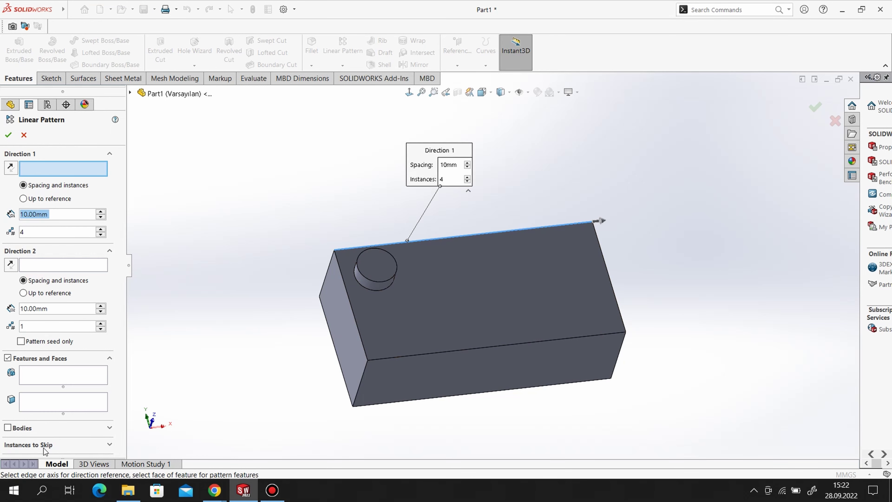
{"action": "left_click", "coordinate": [48, 374]}
{"action": "left_click", "coordinate": [131, 93]}
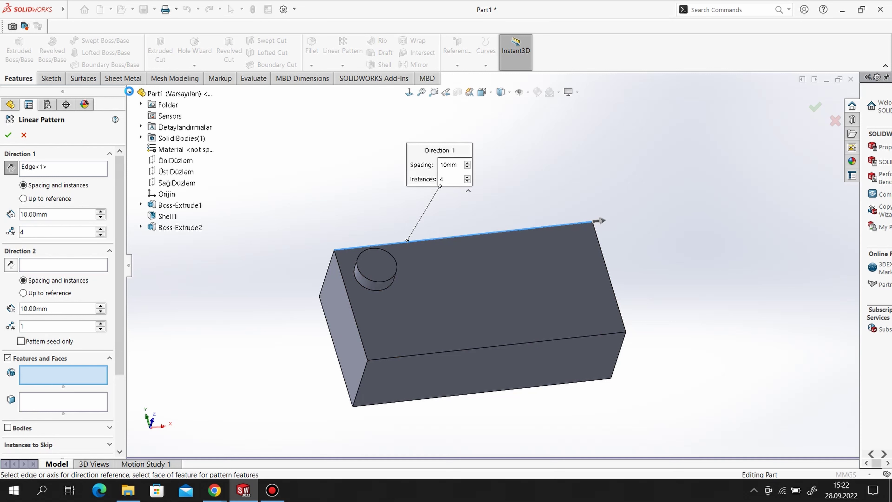
{"action": "left_click", "coordinate": [179, 232]}
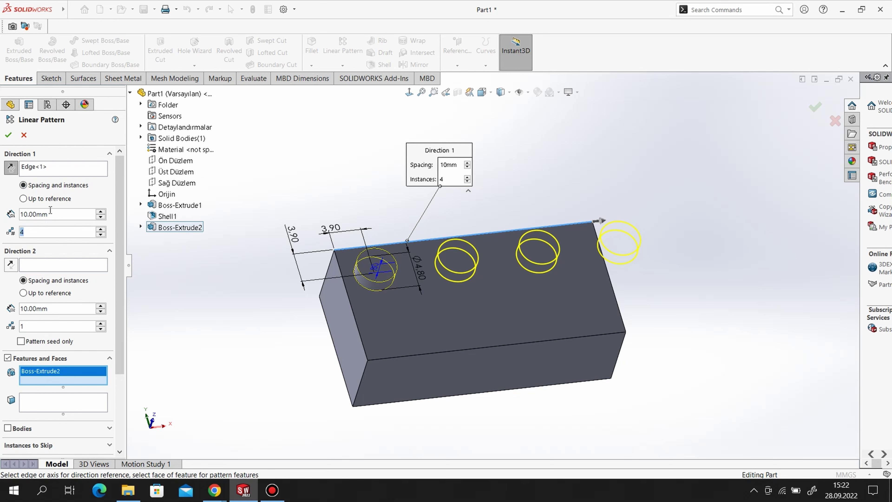
{"action": "type", "text": "8"}
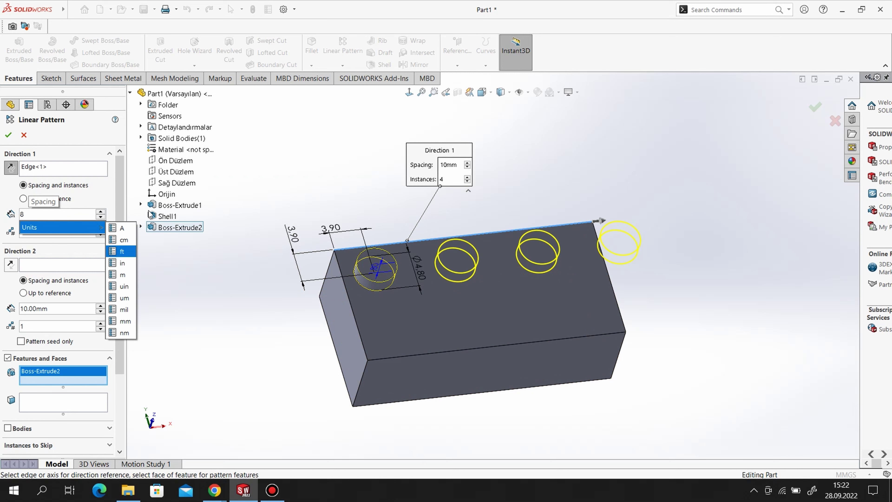
{"action": "key", "text": "Return"}
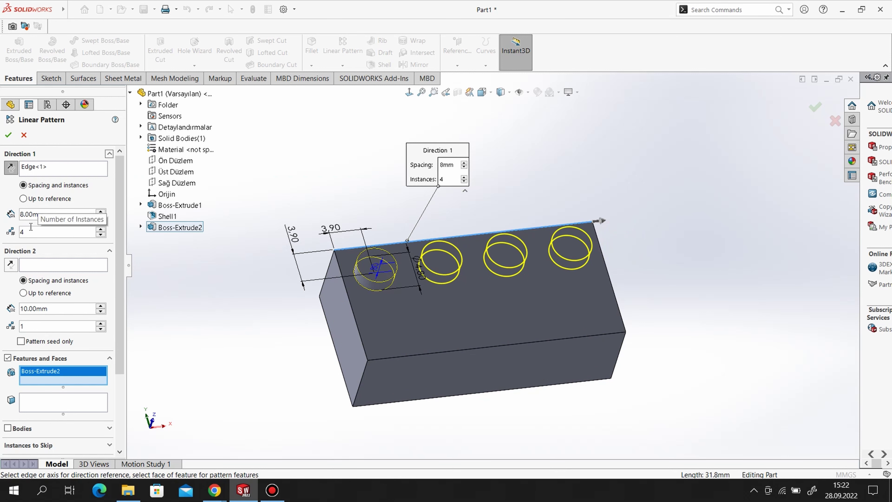
{"action": "left_click", "coordinate": [9, 135]}
Step: Pattern the stud row along the short edge into two rows
{"action": "left_click", "coordinate": [342, 51]}
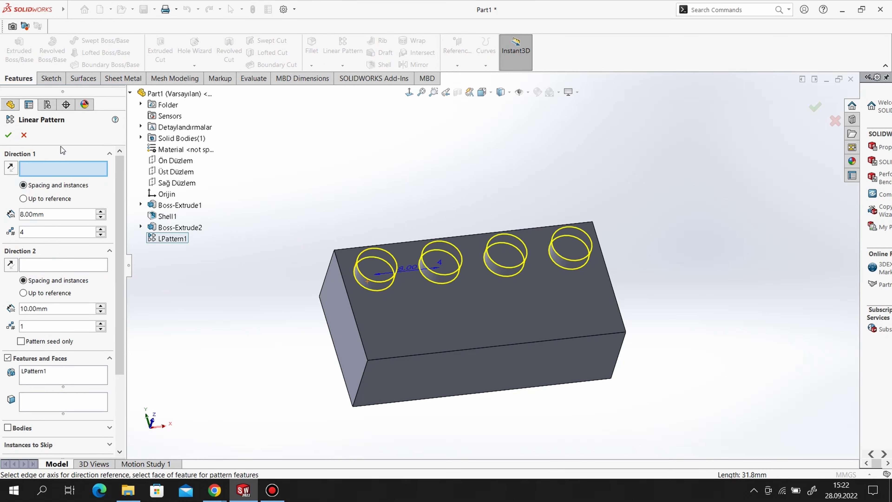
{"action": "left_click", "coordinate": [348, 297]}
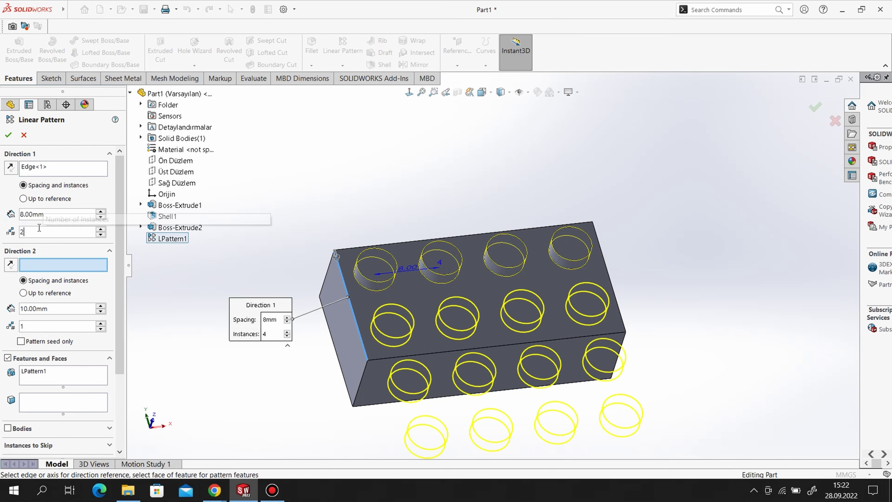
{"action": "type", "text": "2"}
{"action": "left_click", "coordinate": [9, 135]}
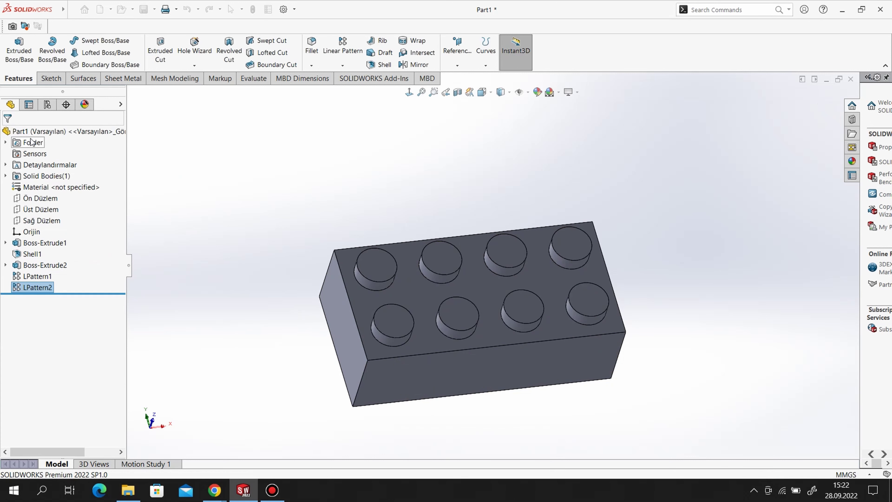
Step: Start a new sketch on the inner face of the brick's hollow underside
{"action": "mouse_move", "coordinate": [375, 224]}
{"action": "middle_mouse_down"}
{"action": "mouse_move", "coordinate": [553, 304]}
{"action": "mouse_move", "coordinate": [552, 279]}
{"action": "middle_mouse_up"}
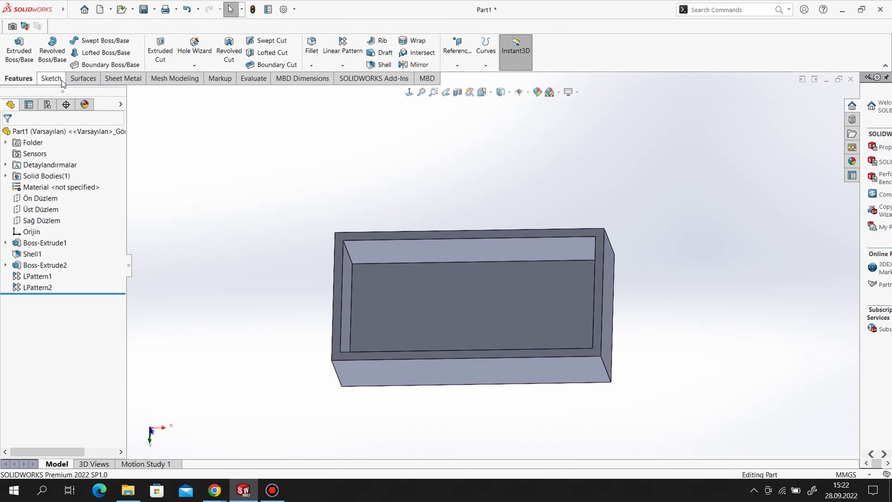
{"action": "left_click", "coordinate": [50, 78]}
{"action": "left_click", "coordinate": [14, 46]}
{"action": "left_click", "coordinate": [411, 315]}
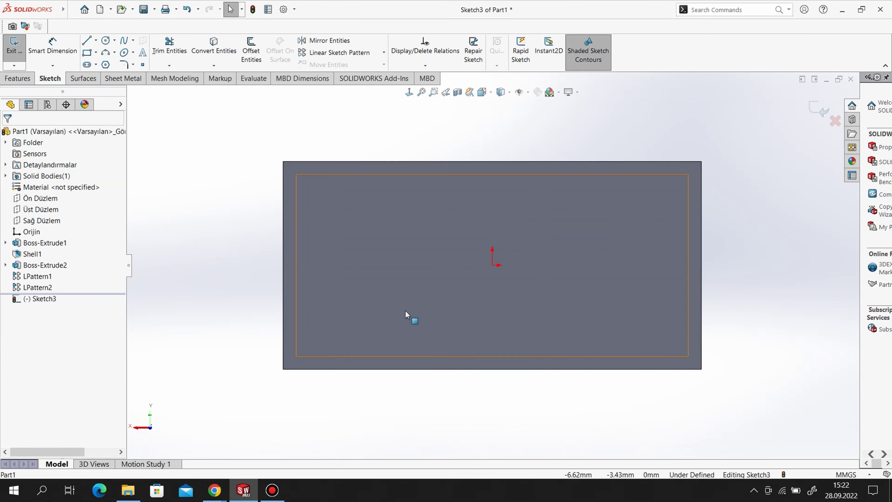
Step: Draw two concentric circles left of the origin inside the brick outline
{"action": "left_click", "coordinate": [106, 40]}
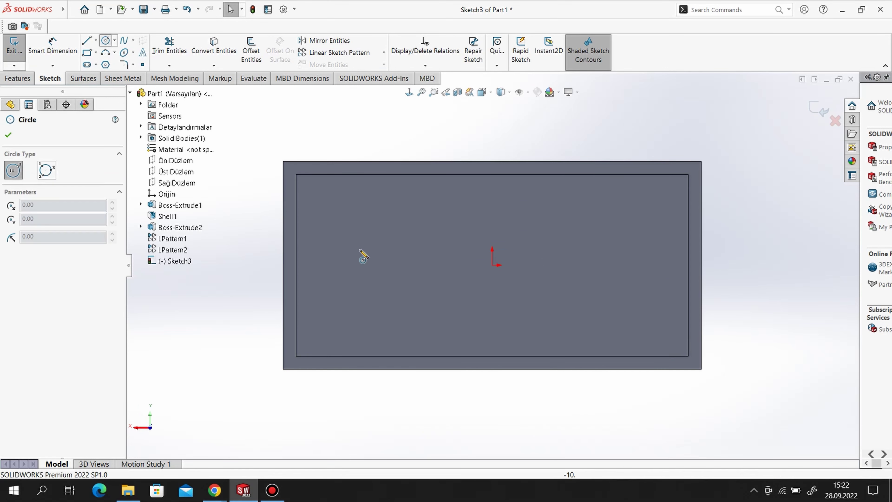
{"action": "left_click", "coordinate": [379, 265]}
{"action": "left_click", "coordinate": [404, 213]}
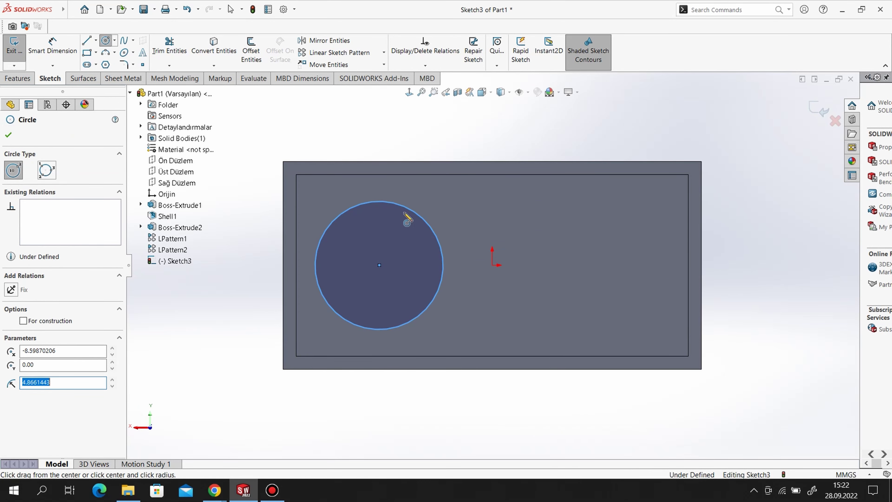
{"action": "left_click", "coordinate": [379, 265]}
{"action": "left_click", "coordinate": [398, 239]}
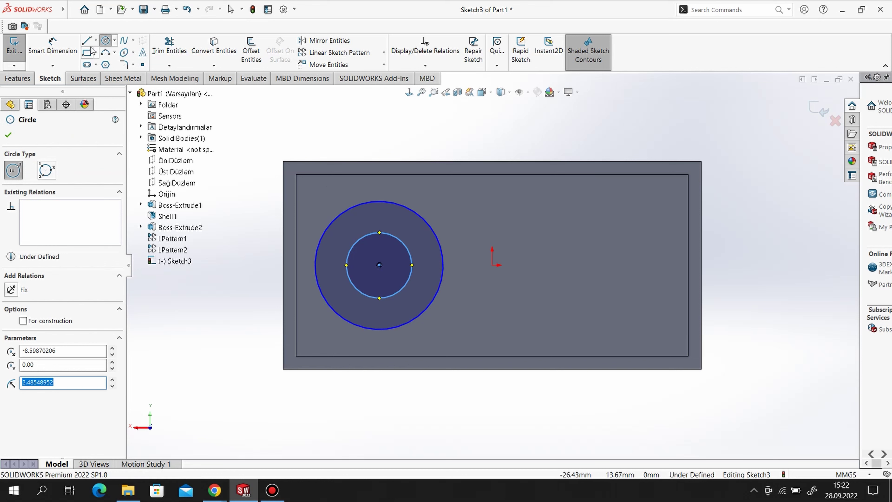
{"action": "left_click", "coordinate": [52, 46]}
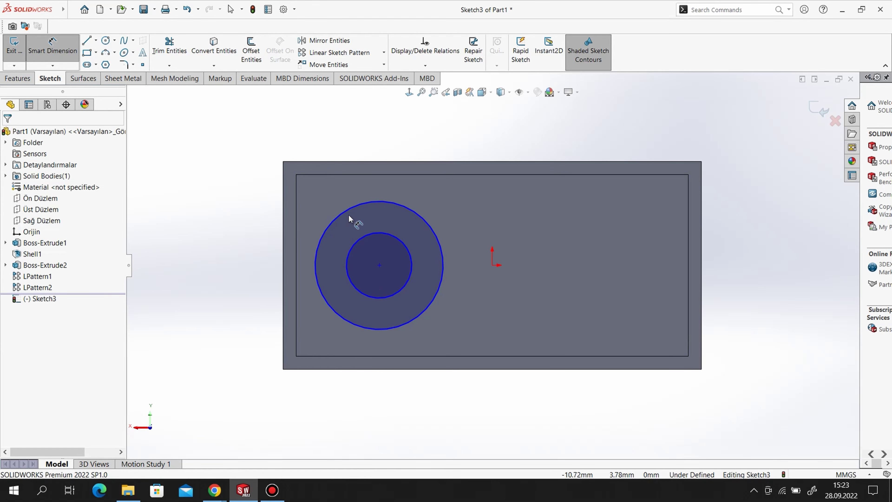
{"action": "left_click", "coordinate": [352, 205]}
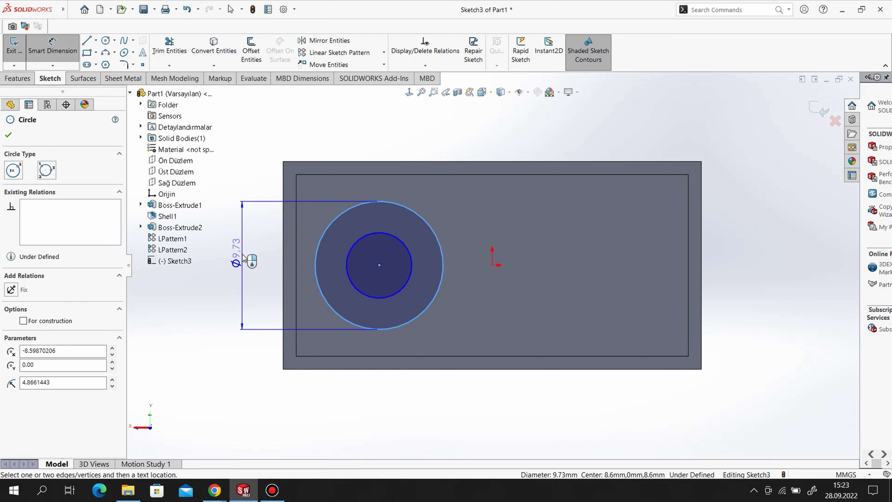
Step: Set the circle diameters to 4.8 mm and 6.51 mm
{"action": "left_click", "coordinate": [244, 258]}
{"action": "type", "text": "4"}
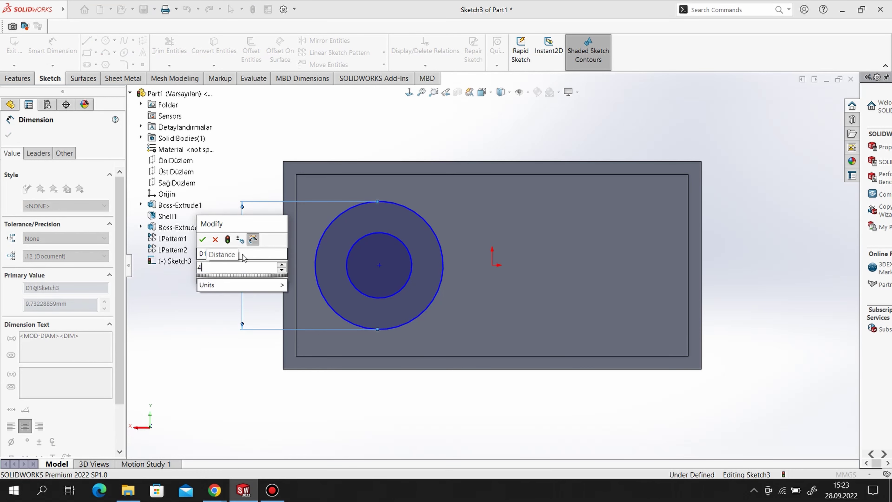
{"action": "type", "text": ".8"}
{"action": "key", "text": "Return"}
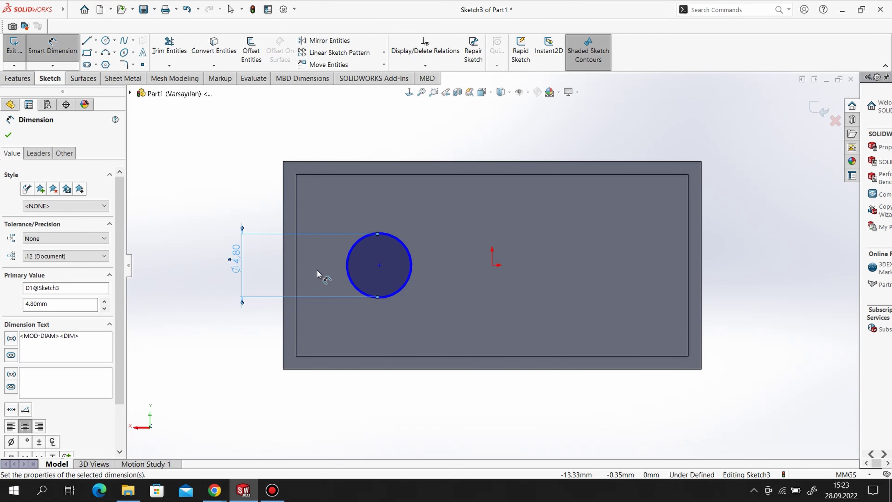
{"action": "scroll", "coordinate": [432, 268], "scroll_direction": "up", "scroll_amount": 1}
{"action": "scroll", "coordinate": [410, 260], "scroll_direction": "down", "scroll_amount": 3}
{"action": "scroll", "coordinate": [469, 186], "scroll_direction": "down", "scroll_amount": 2}
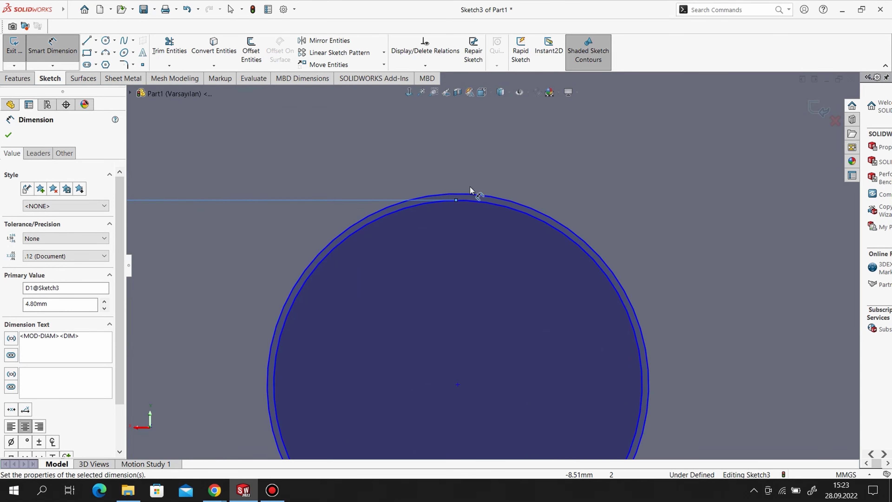
{"action": "left_click", "coordinate": [474, 192]}
{"action": "scroll", "coordinate": [498, 179], "scroll_direction": "down", "scroll_amount": 3}
{"action": "left_click", "coordinate": [489, 156]}
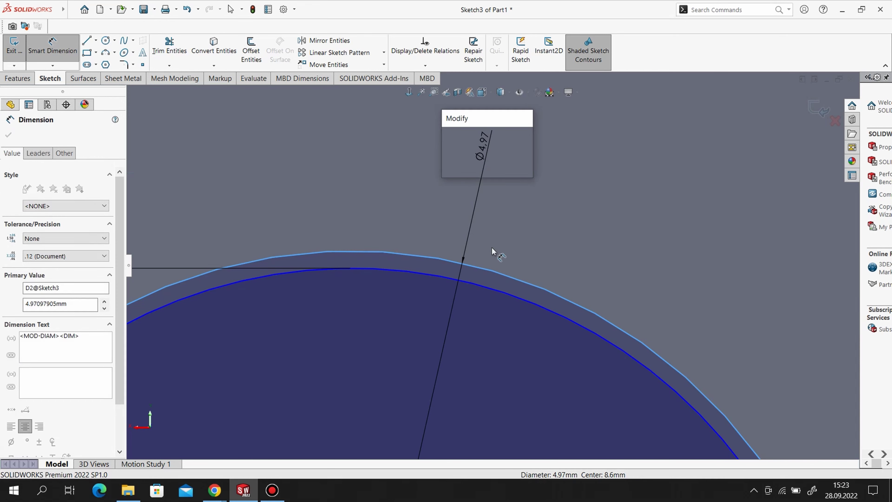
{"action": "type", "text": "6.51"}
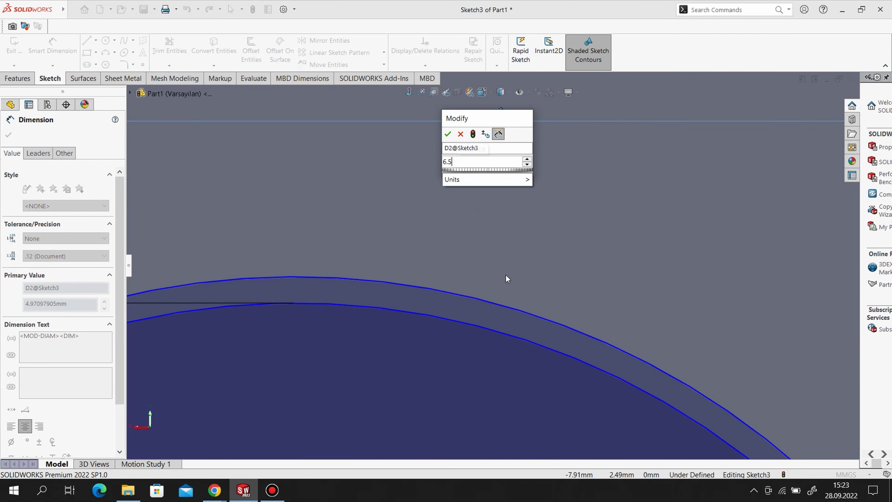
{"action": "key", "text": "Return"}
{"action": "scroll", "coordinate": [494, 265], "scroll_direction": "up", "scroll_amount": 5}
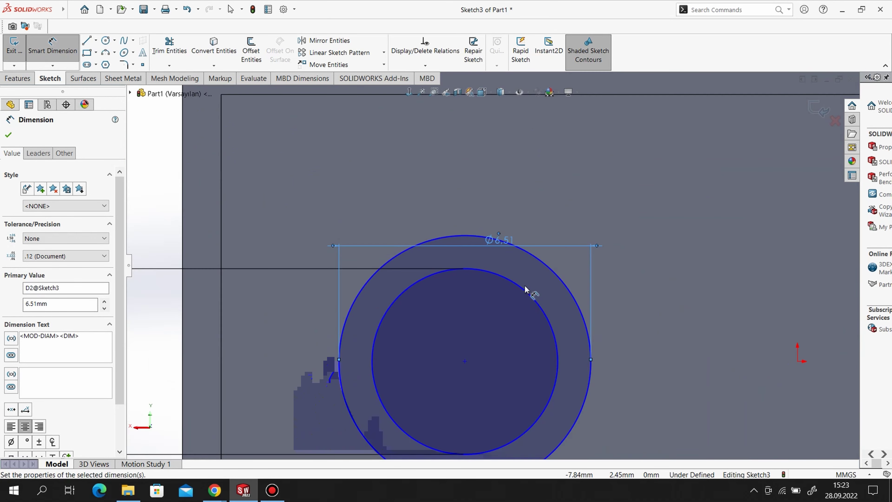
{"action": "left_click", "coordinate": [8, 135]}
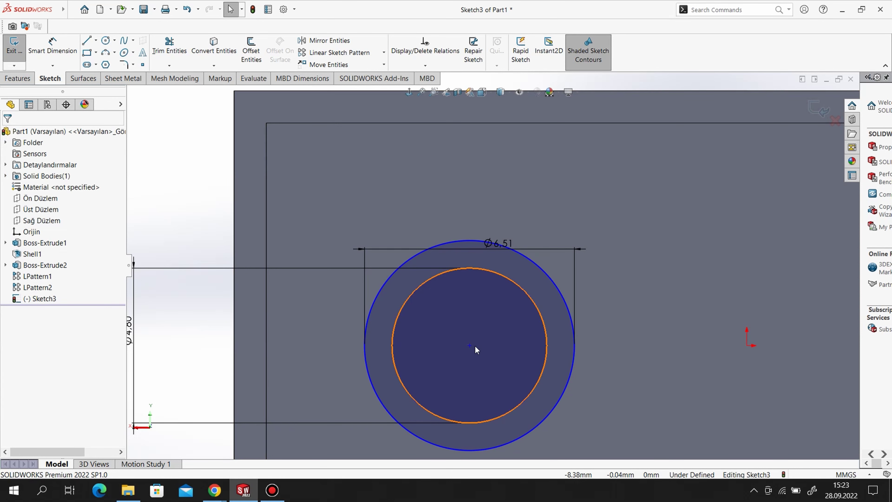
Step: Level the circles' centre with the origin using a Horizontal relation
{"action": "left_click", "coordinate": [470, 345]}
{"action": "left_click", "coordinate": [746, 345], "text": "ctrl"}
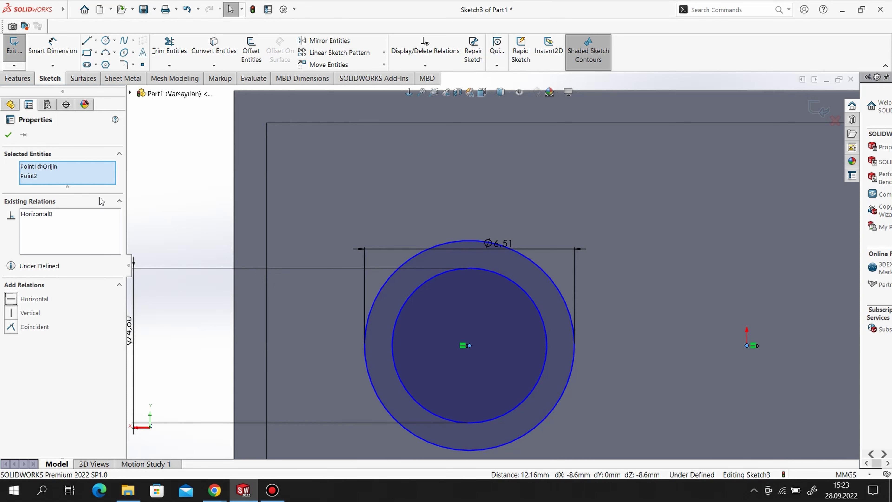
{"action": "left_click", "coordinate": [52, 46]}
{"action": "scroll", "coordinate": [490, 266], "scroll_direction": "up", "scroll_amount": 1}
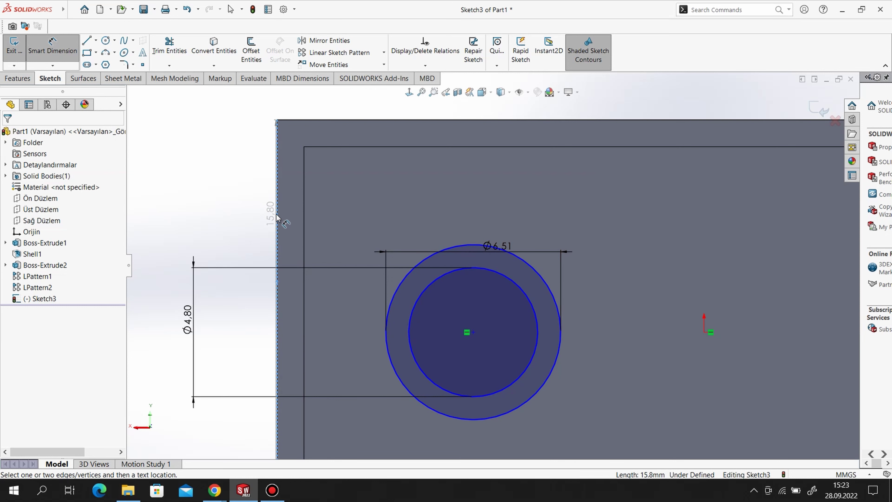
{"action": "left_click", "coordinate": [52, 43]}
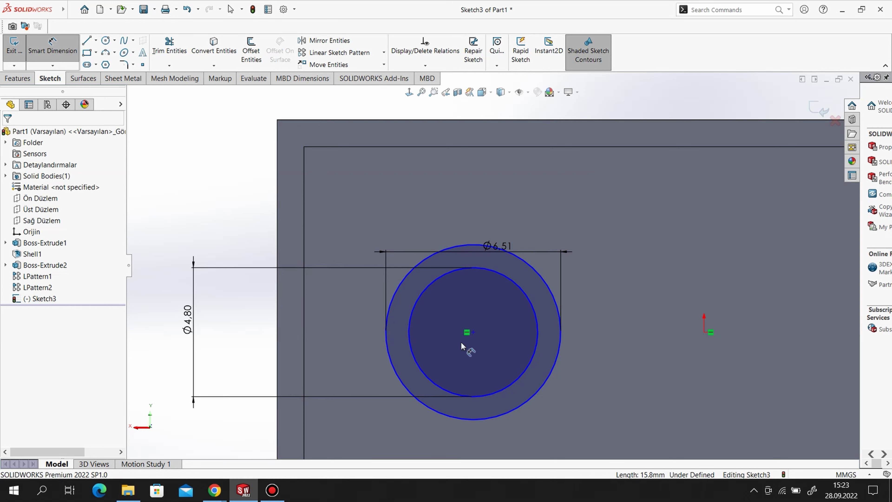
Step: Dimension the circles' centre 7.95 mm from the brick's left edge
{"action": "left_click", "coordinate": [472, 332]}
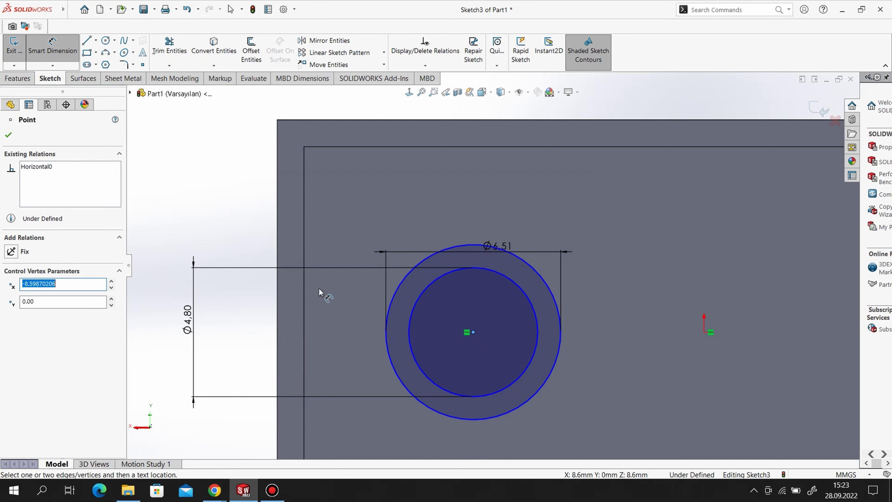
{"action": "left_click", "coordinate": [276, 237]}
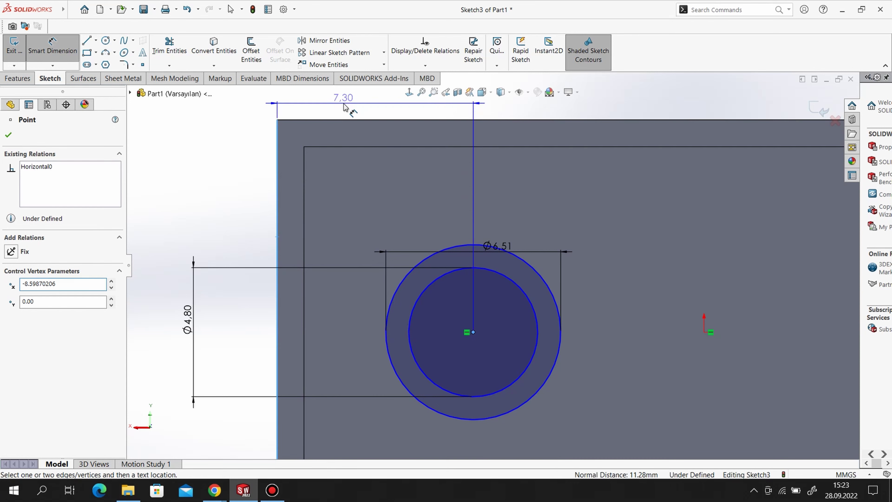
{"action": "left_click", "coordinate": [350, 112]}
{"action": "type", "text": "7,95"}
{"action": "key", "text": "Return"}
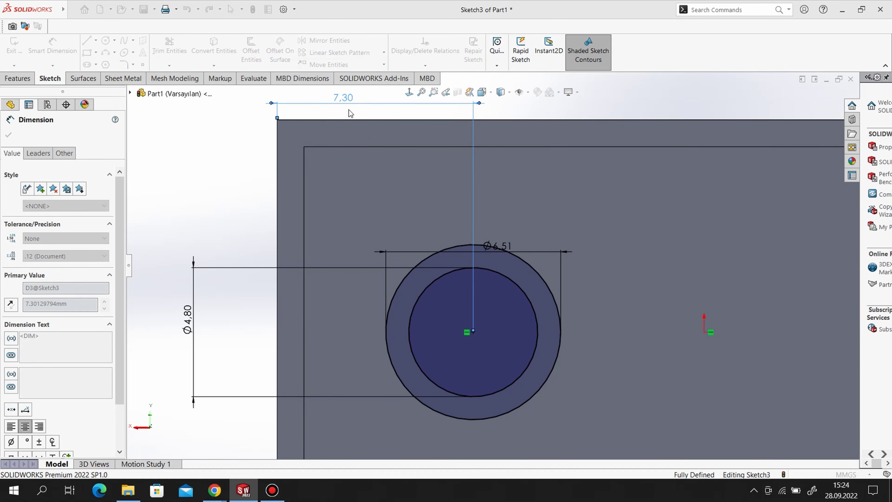
{"action": "scroll", "coordinate": [411, 256], "scroll_direction": "up", "scroll_amount": 3}
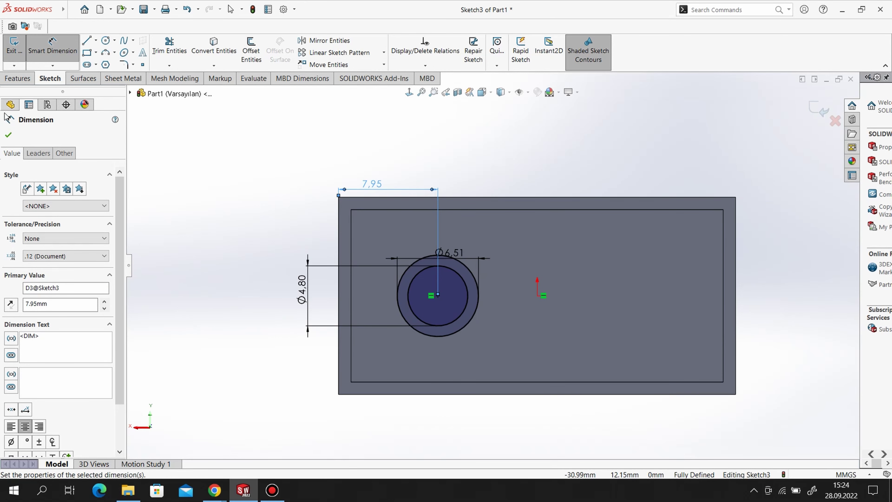
{"action": "left_click", "coordinate": [17, 78]}
{"action": "left_click", "coordinate": [18, 51]}
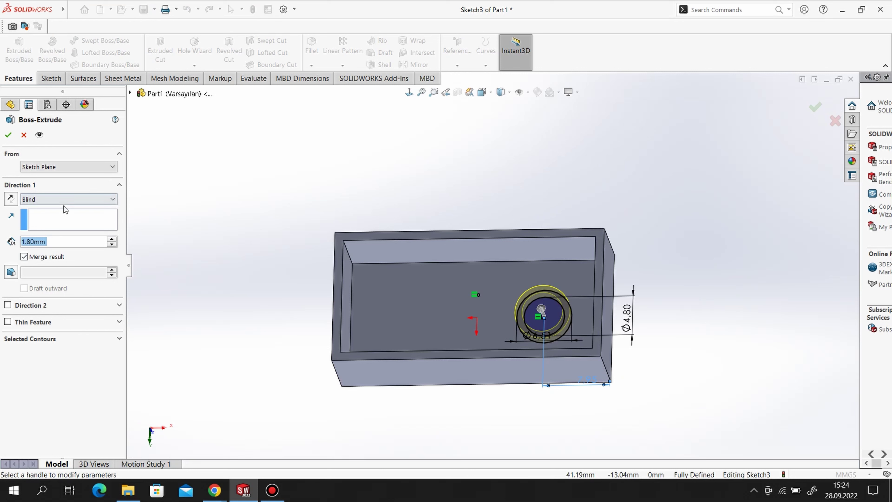
Step: Extrude the ring Up To Vertex at the brick's top edge, forming a hollow tube
{"action": "left_click", "coordinate": [63, 200]}
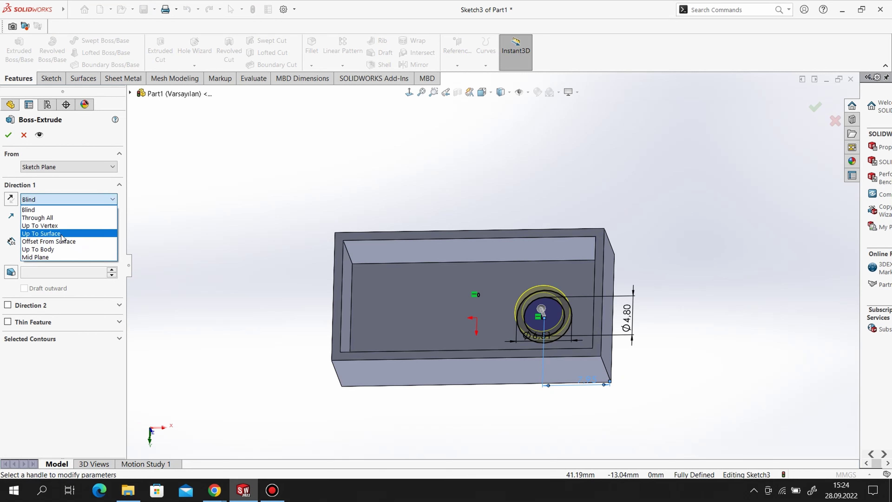
{"action": "left_click", "coordinate": [42, 225]}
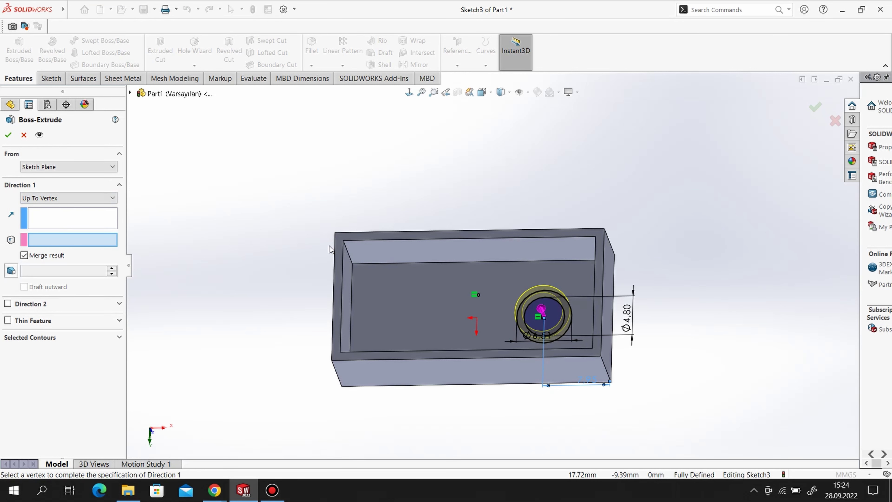
{"action": "left_click", "coordinate": [338, 250]}
{"action": "middle_click_drag", "start_coordinate": [357, 260], "coordinate": [593, 222]}
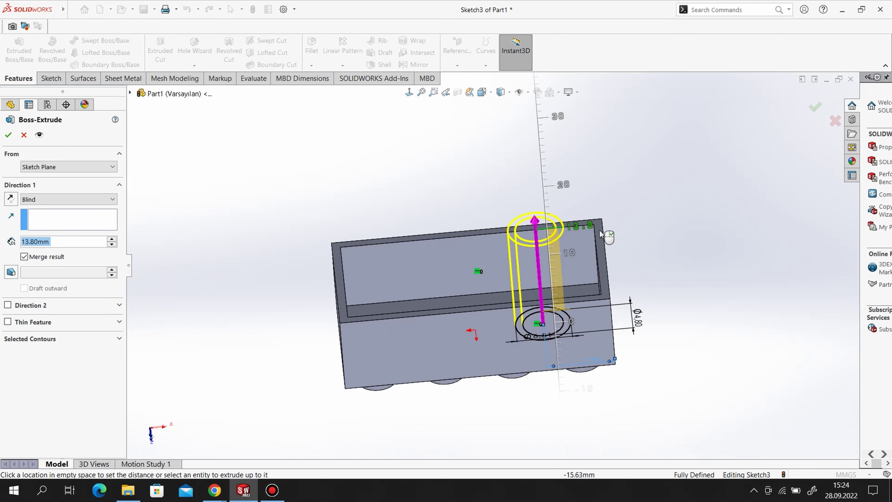
{"action": "left_click", "coordinate": [584, 227]}
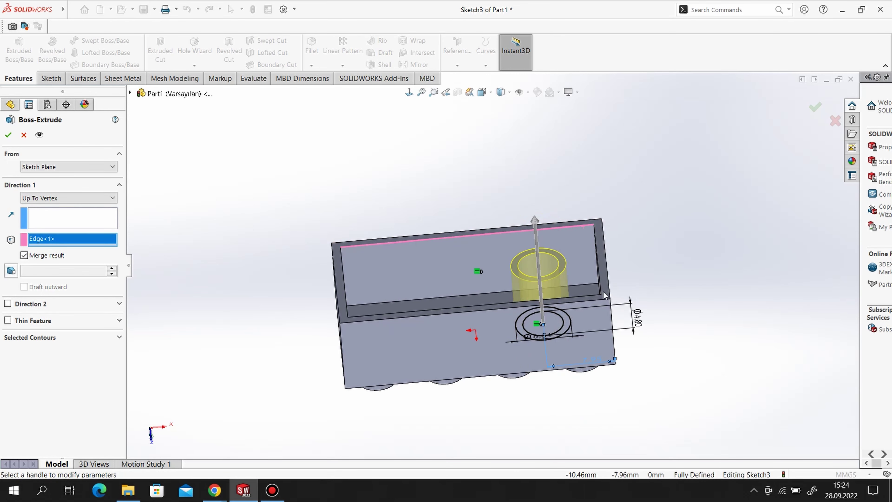
{"action": "mouse_move", "coordinate": [725, 293]}
{"action": "middle_mouse_down"}
{"action": "mouse_move", "coordinate": [657, 285]}
{"action": "mouse_move", "coordinate": [673, 291]}
{"action": "mouse_move", "coordinate": [477, 329]}
{"action": "mouse_move", "coordinate": [421, 211]}
{"action": "middle_mouse_up"}
{"action": "left_click", "coordinate": [10, 137]}
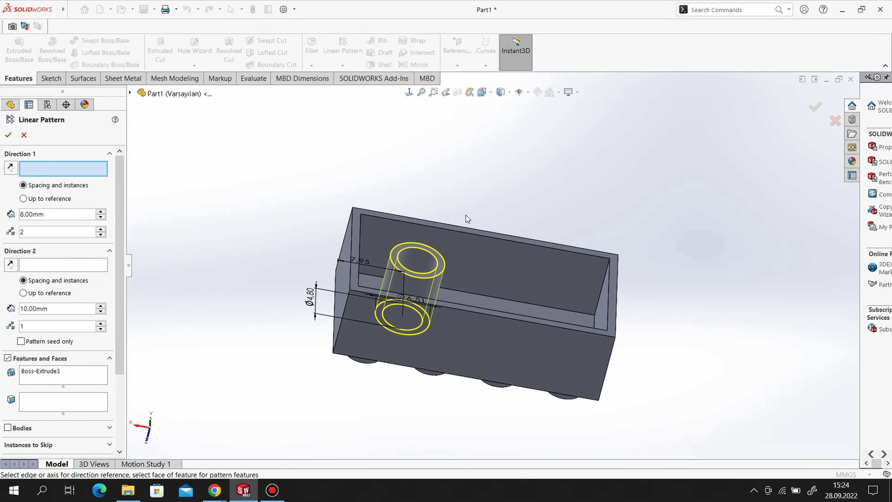
Step: Pattern the tube along the top edge into three instances at 7.95 mm spacing
{"action": "left_click", "coordinate": [446, 225]}
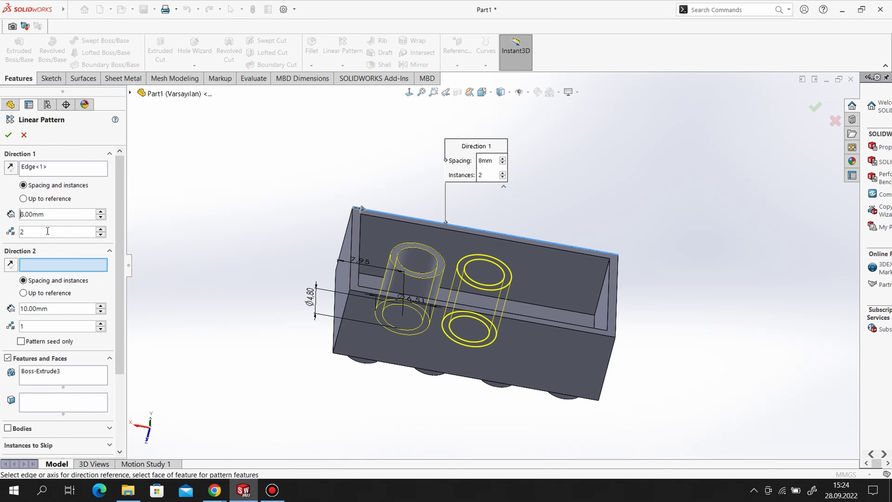
{"action": "type", "text": "7"}
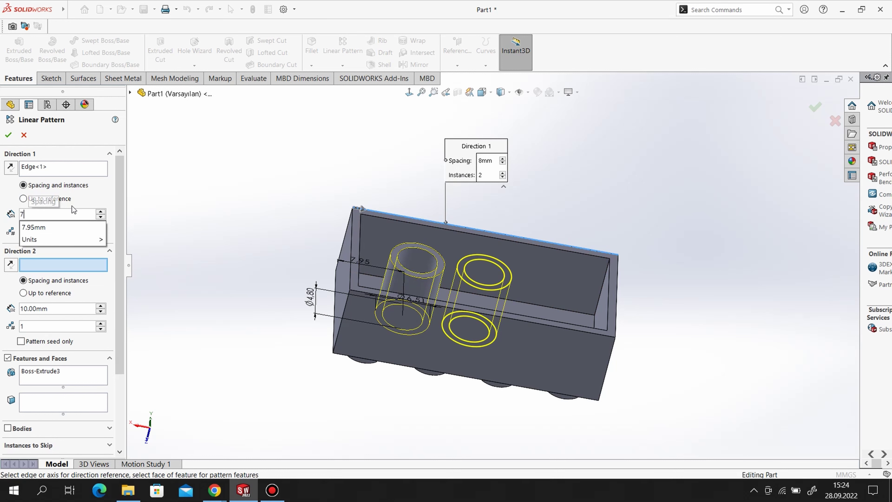
{"action": "type", "text": ".95"}
{"action": "key", "text": "Return"}
{"action": "key", "text": "Tab"}
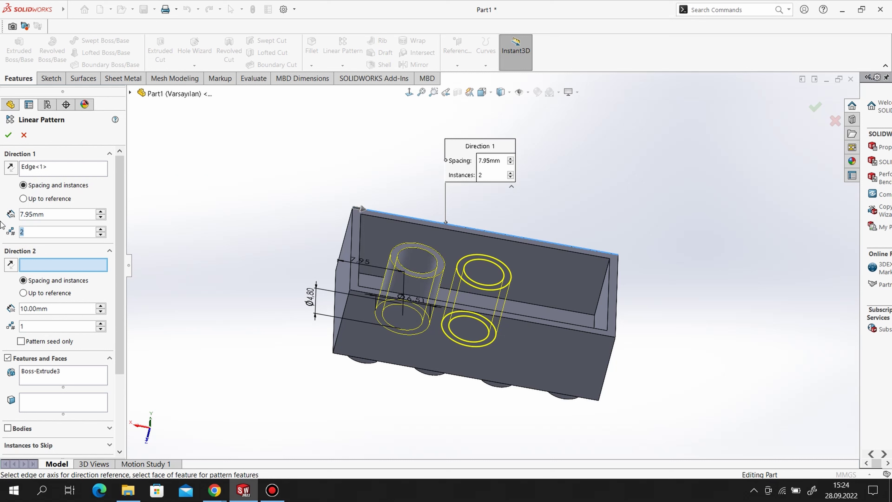
{"action": "type", "text": "3"}
{"action": "key", "text": "Return"}
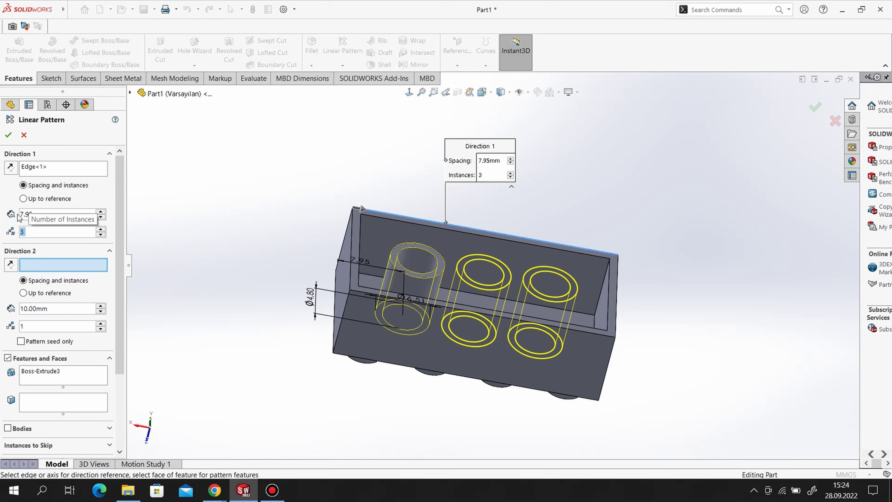
{"action": "left_click", "coordinate": [9, 135]}
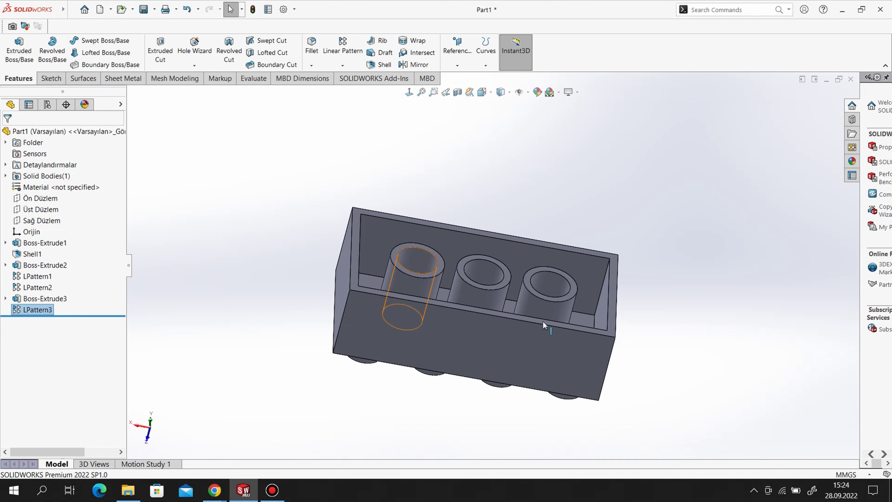
{"action": "mouse_move", "coordinate": [543, 321]}
{"action": "middle_mouse_down"}
{"action": "mouse_move", "coordinate": [539, 181]}
{"action": "mouse_move", "coordinate": [514, 149]}
{"action": "mouse_move", "coordinate": [519, 346]}
{"action": "mouse_move", "coordinate": [510, 159]}
{"action": "mouse_move", "coordinate": [450, 243]}
{"action": "mouse_move", "coordinate": [480, 216]}
{"action": "middle_mouse_up"}
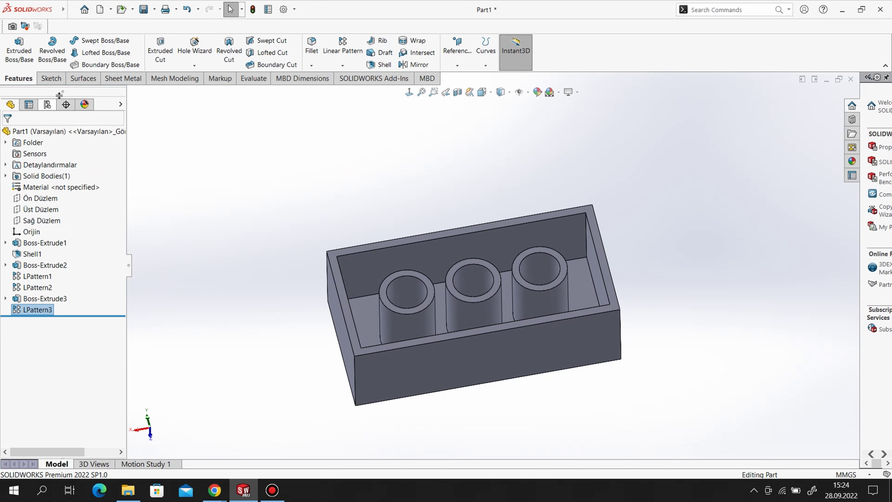
Step: Start a sketch on the underside rim face and draw a small rectangle against the inner left wall
{"action": "left_click", "coordinate": [55, 80]}
{"action": "left_click", "coordinate": [14, 45]}
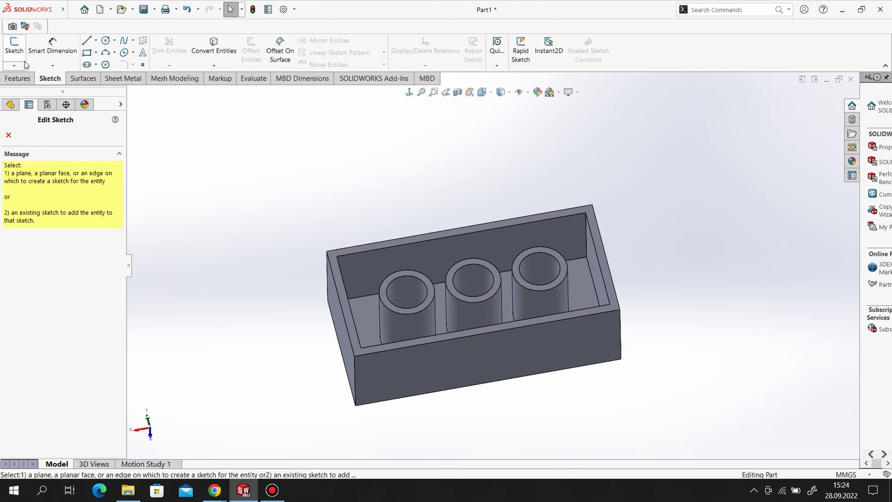
{"action": "left_click", "coordinate": [333, 254]}
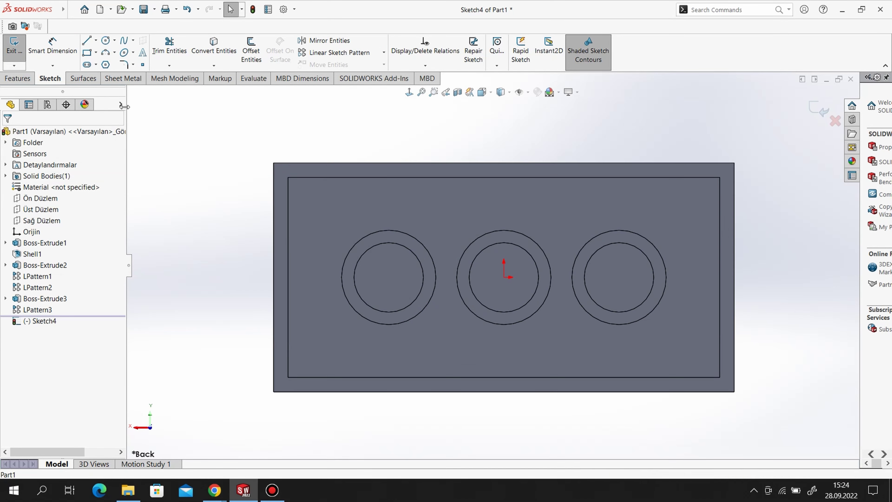
{"action": "left_click", "coordinate": [86, 53]}
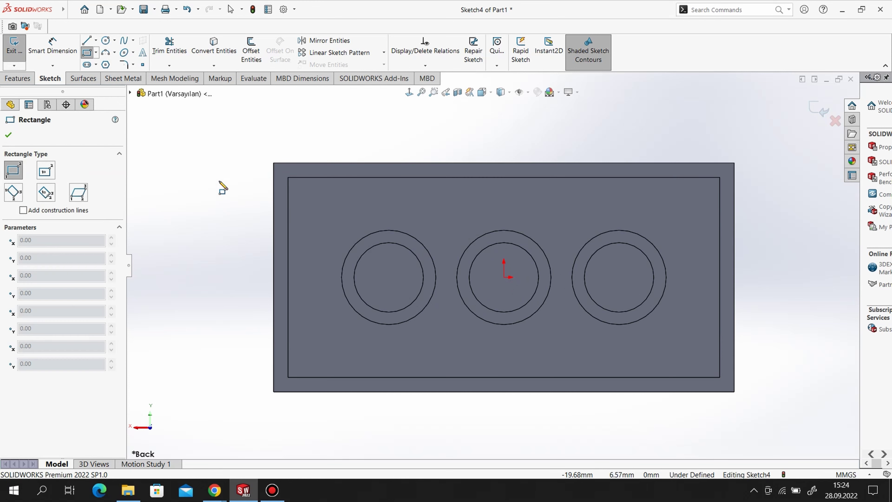
{"action": "left_click", "coordinate": [288, 199]}
{"action": "left_click", "coordinate": [309, 228]}
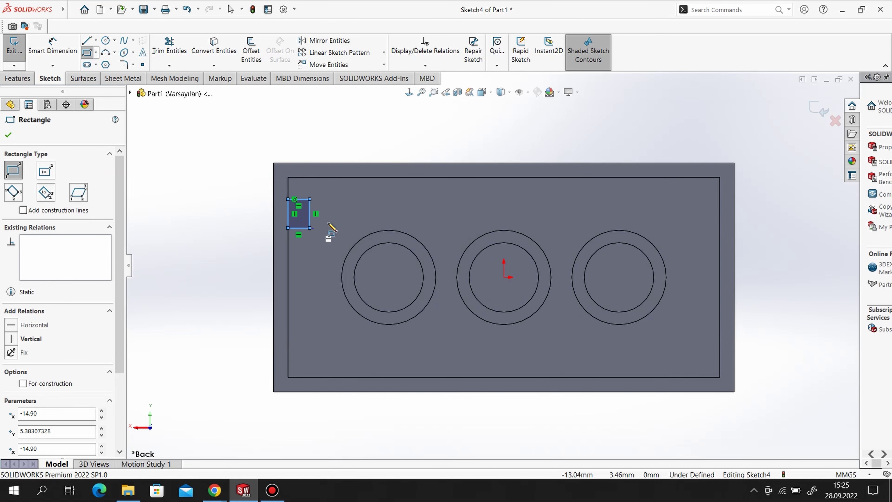
{"action": "scroll", "coordinate": [332, 225], "scroll_direction": "down", "scroll_amount": 1}
{"action": "scroll", "coordinate": [277, 188], "scroll_direction": "down", "scroll_amount": 6}
Step: Dimension the rectangle 0.6 mm tall and 0.3 mm wide
{"action": "left_click", "coordinate": [52, 51]}
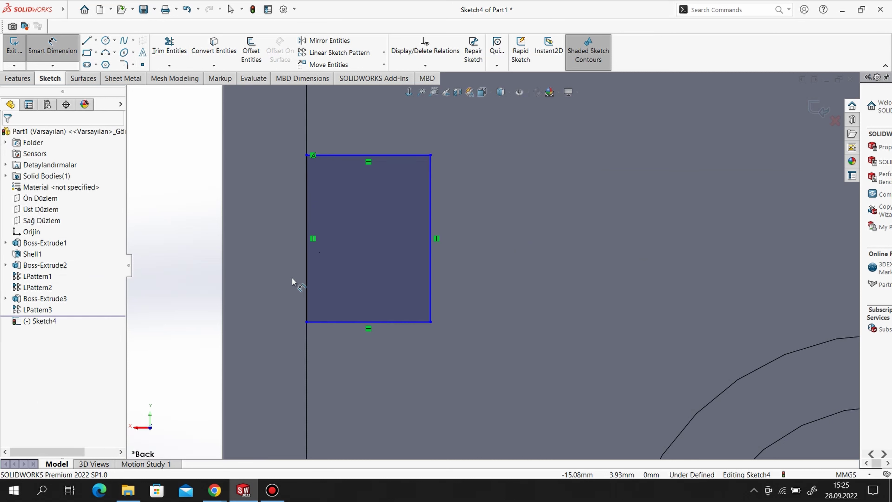
{"action": "left_click", "coordinate": [306, 206]}
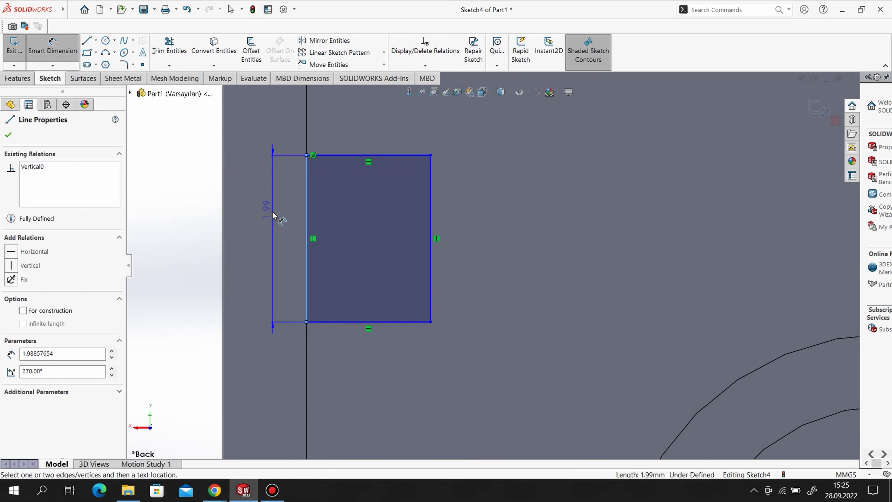
{"action": "left_click", "coordinate": [267, 221]}
{"action": "type", "text": "0"}
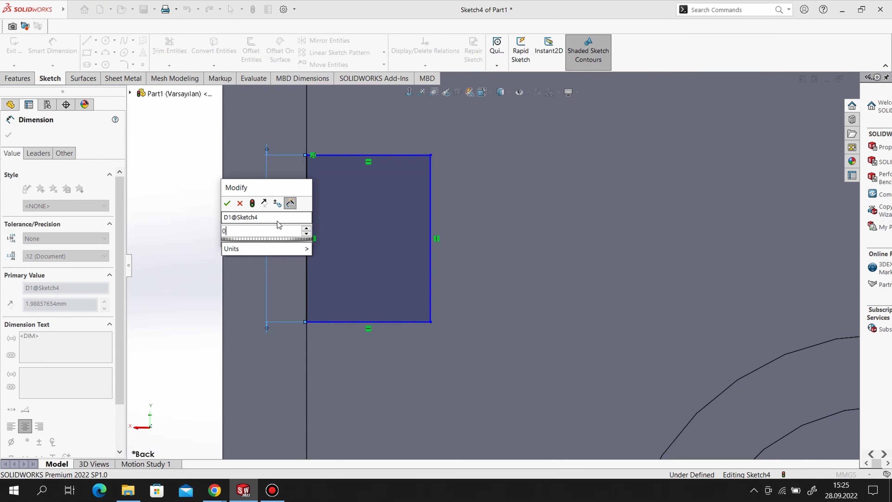
{"action": "type", "text": ".6"}
{"action": "key", "text": "Return"}
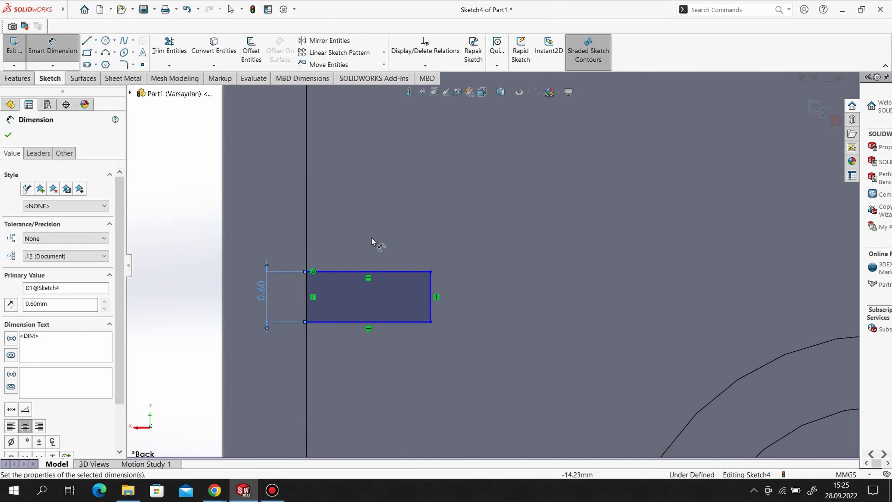
{"action": "left_click", "coordinate": [407, 272]}
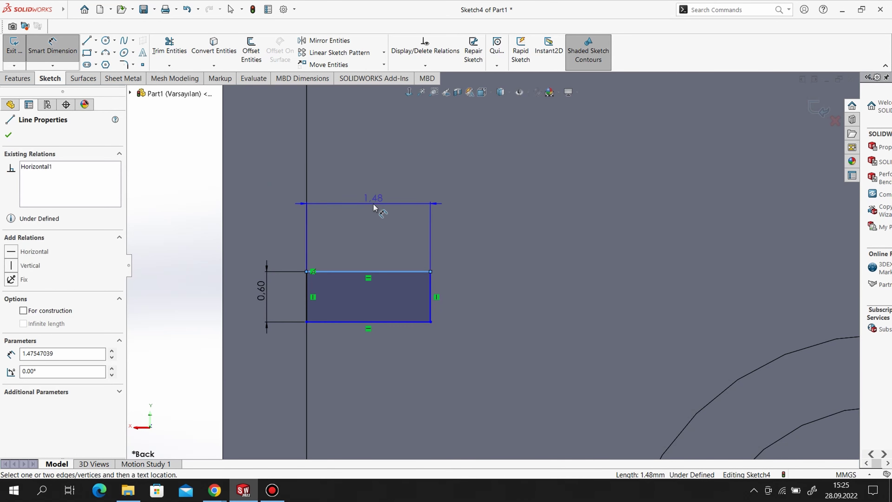
{"action": "left_click", "coordinate": [387, 218]}
{"action": "type", "text": "0.3"}
{"action": "key", "text": "Return"}
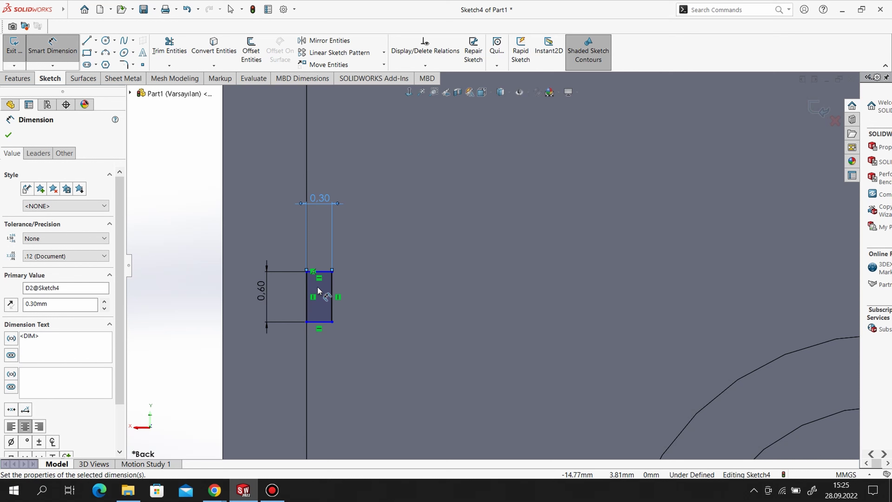
Step: Draw a horizontal centerline across the middle of the rectangle
{"action": "left_click", "coordinate": [96, 41]}
{"action": "left_click", "coordinate": [109, 62]}
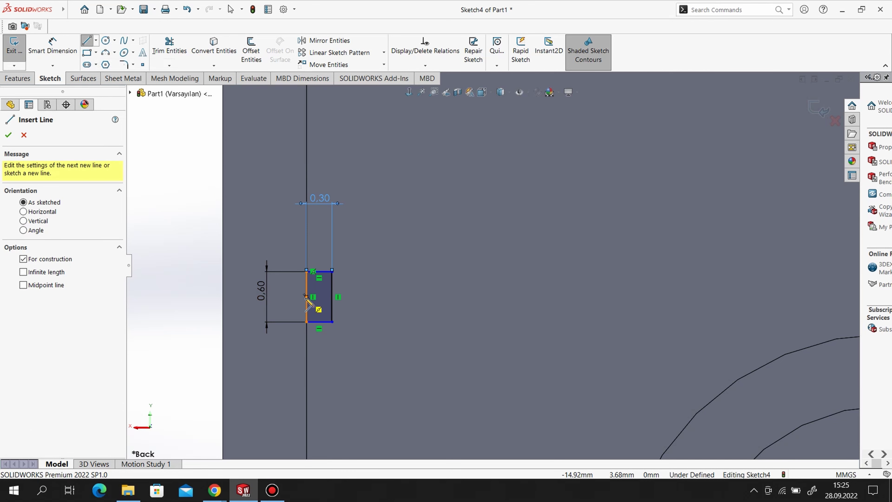
{"action": "left_click", "coordinate": [306, 297]}
{"action": "left_click", "coordinate": [332, 297]}
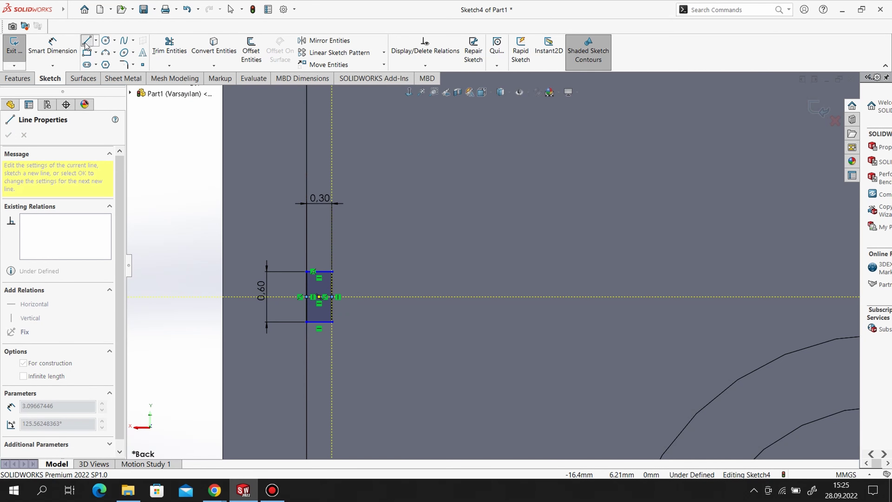
Step: Dimension the centerline's end point 2.714 mm from the vertical line, fully defining the sketch
{"action": "left_click", "coordinate": [52, 46]}
{"action": "scroll", "coordinate": [311, 286], "scroll_direction": "down", "scroll_amount": 2}
{"action": "scroll", "coordinate": [361, 328], "scroll_direction": "down", "scroll_amount": 2}
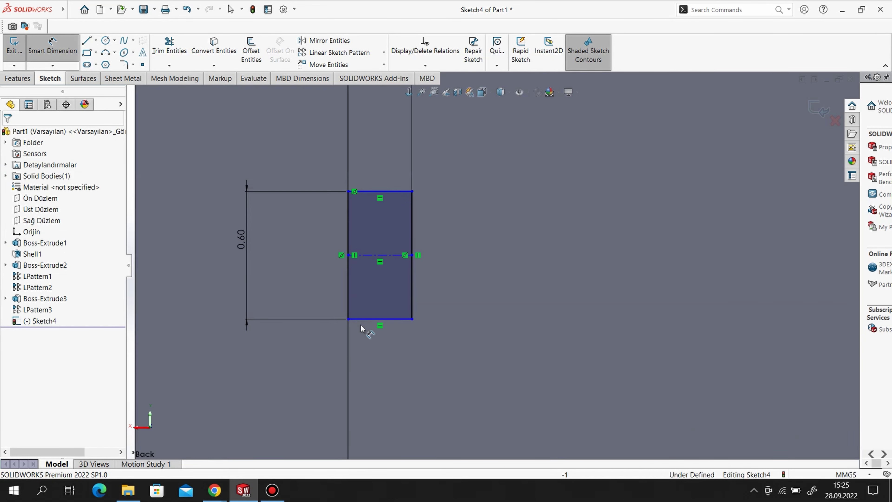
{"action": "scroll", "coordinate": [362, 329], "scroll_direction": "up", "scroll_amount": 5}
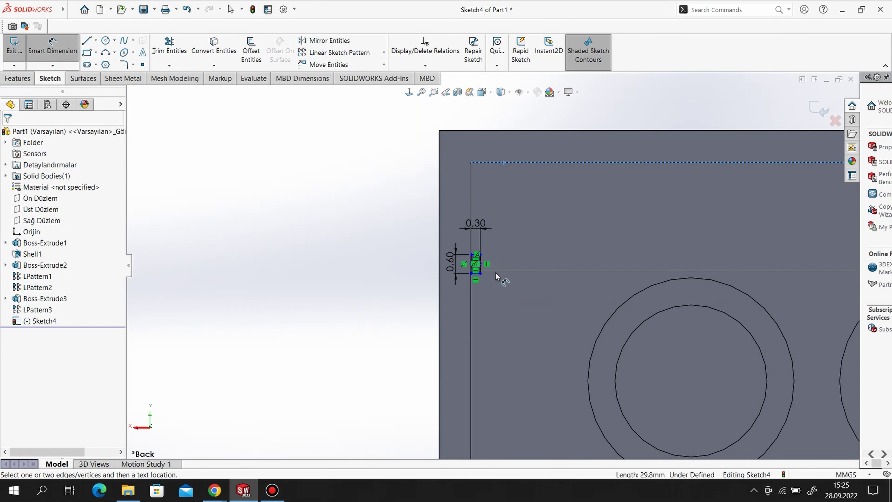
{"action": "scroll", "coordinate": [498, 278], "scroll_direction": "down", "scroll_amount": 2}
{"action": "scroll", "coordinate": [456, 265], "scroll_direction": "down", "scroll_amount": 2}
{"action": "left_click", "coordinate": [454, 263]}
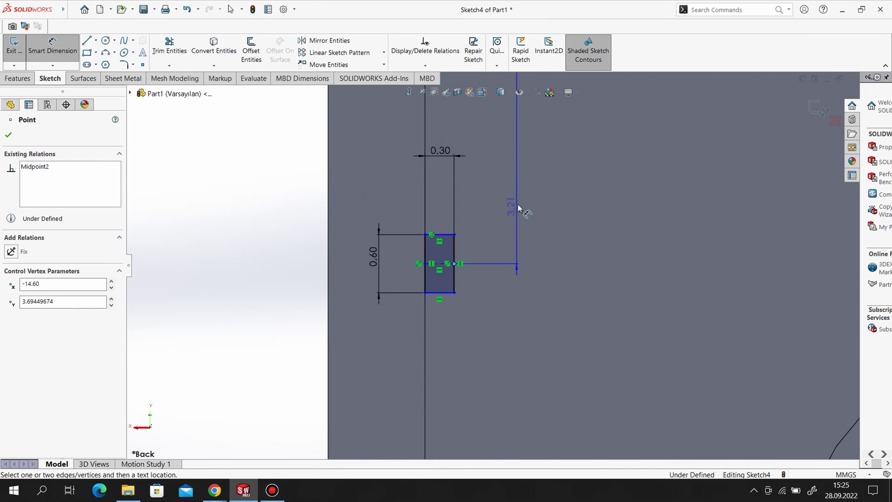
{"action": "left_click", "coordinate": [518, 207]}
{"action": "type", "text": "2.714"}
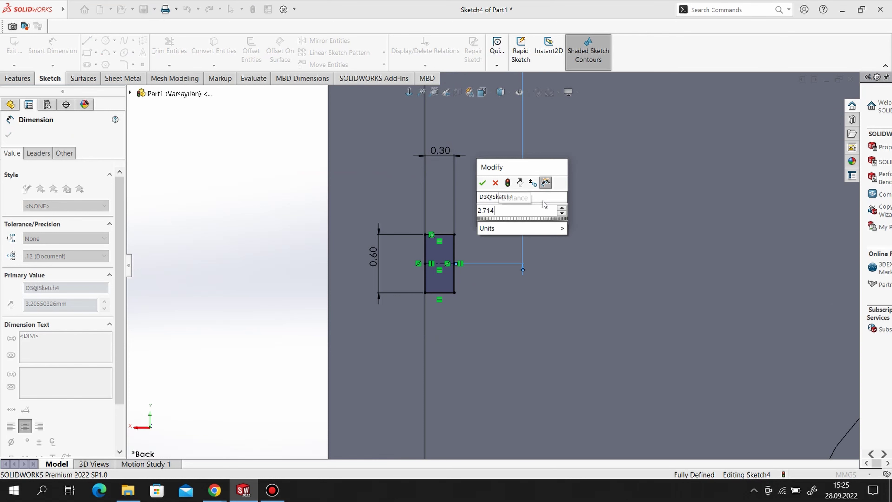
{"action": "key", "text": "Return"}
{"action": "scroll", "coordinate": [402, 220], "scroll_direction": "down", "scroll_amount": 2}
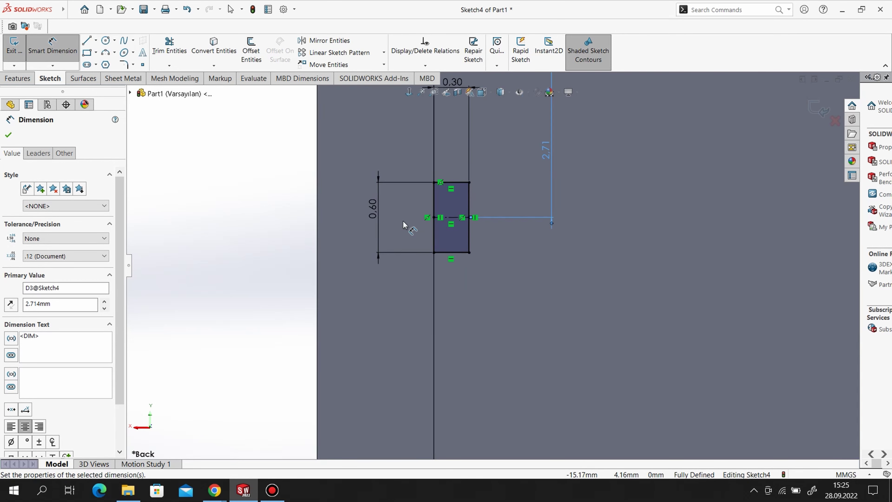
{"action": "scroll", "coordinate": [396, 225], "scroll_direction": "up", "scroll_amount": 4}
Step: Extrude the rectangle up to the vertical inner edge, creating the Boss-Extrude4 rib
{"action": "left_click", "coordinate": [17, 78]}
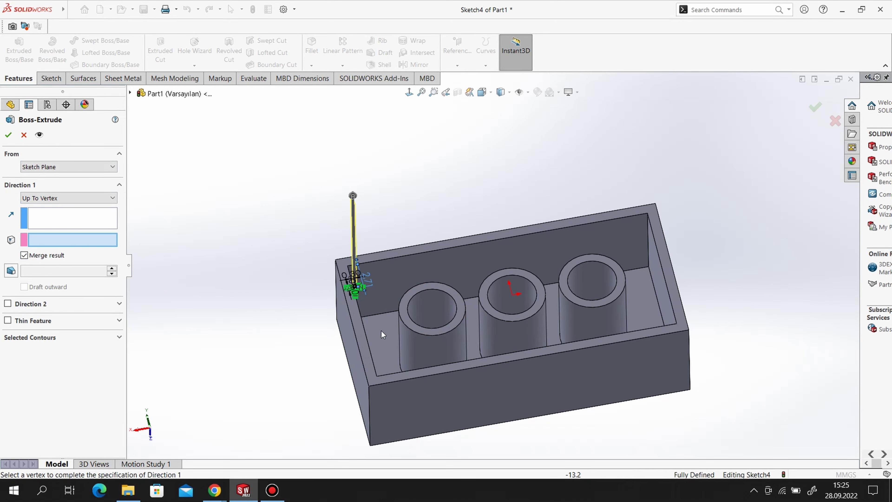
{"action": "middle_click_drag", "start_coordinate": [380, 325], "coordinate": [370, 343]}
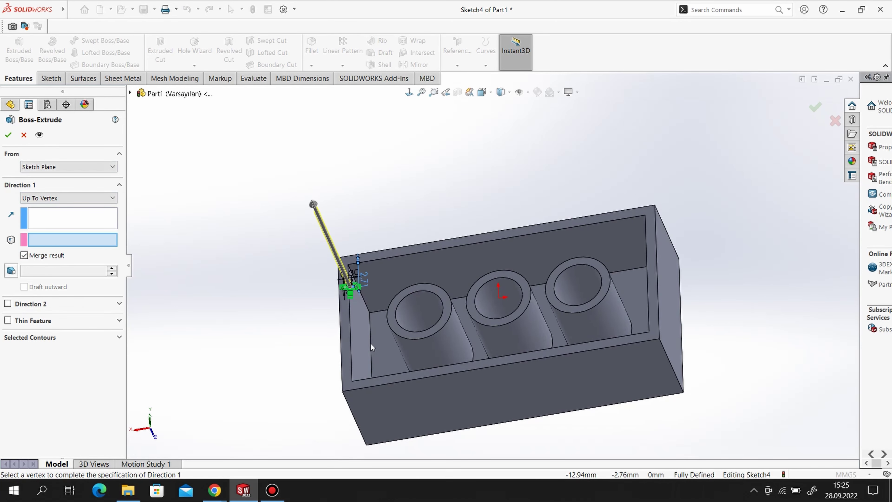
{"action": "left_click", "coordinate": [371, 348]}
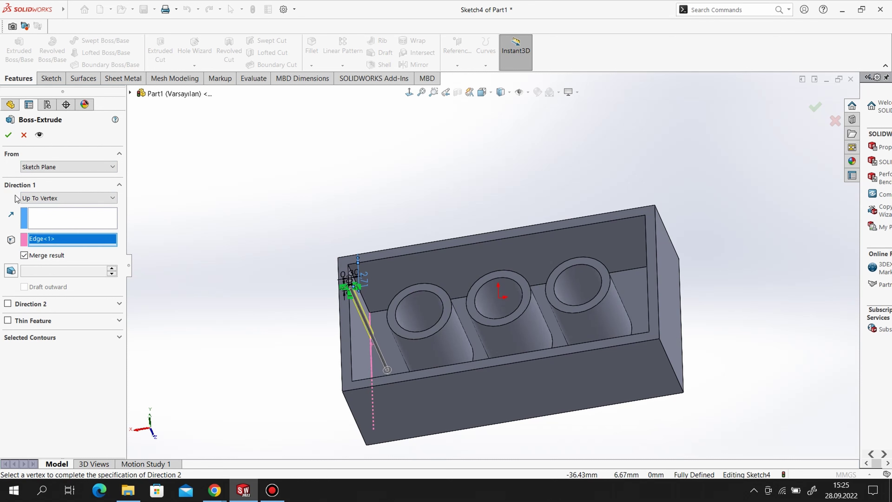
{"action": "left_click", "coordinate": [8, 136]}
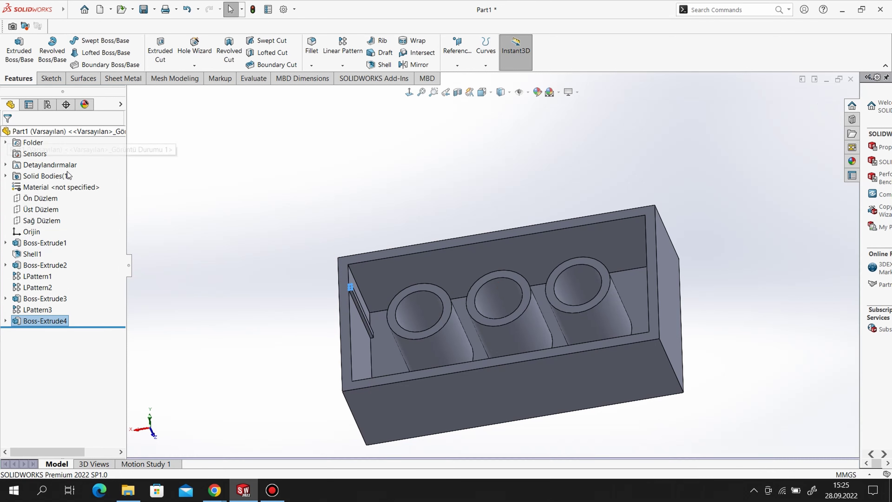
{"action": "mouse_move", "coordinate": [498, 197]}
{"action": "middle_mouse_down"}
{"action": "mouse_move", "coordinate": [515, 175]}
{"action": "mouse_move", "coordinate": [510, 393]}
{"action": "middle_mouse_up"}
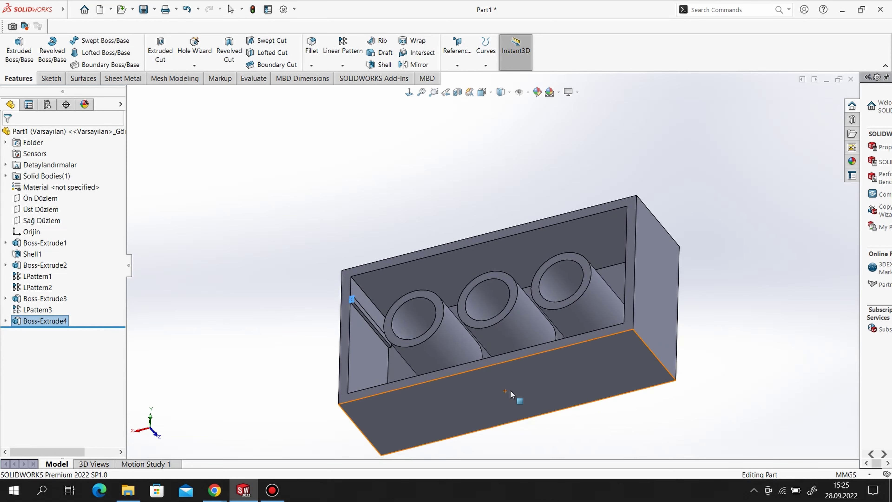
{"action": "left_click", "coordinate": [224, 280]}
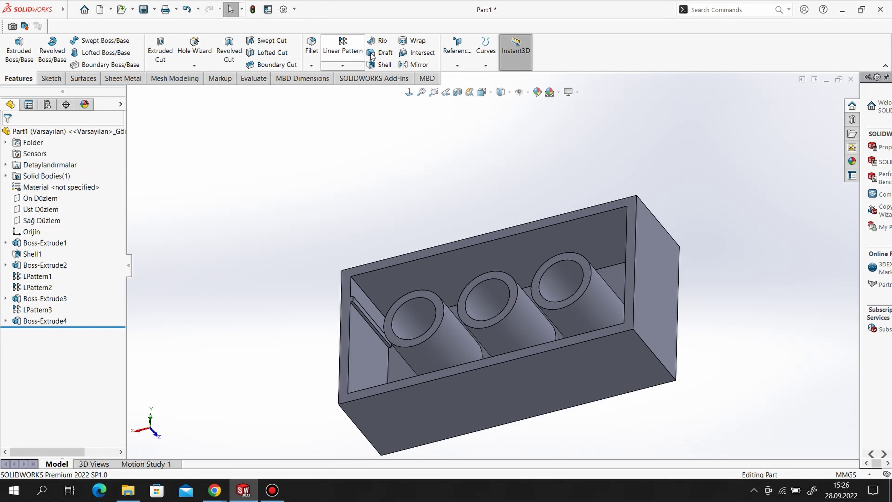
Step: Mirror the Boss-Extrude4 rib about Üst Düzlem to create Mirror1
{"action": "left_click", "coordinate": [415, 65]}
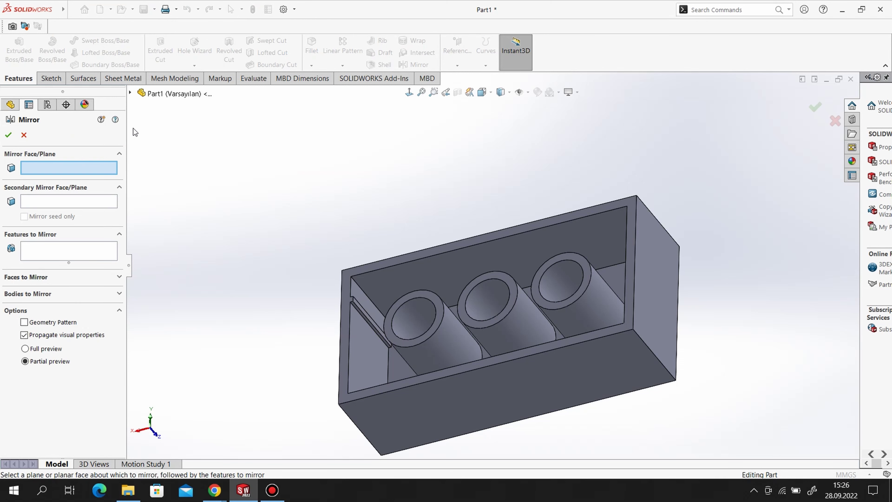
{"action": "left_click", "coordinate": [130, 93]}
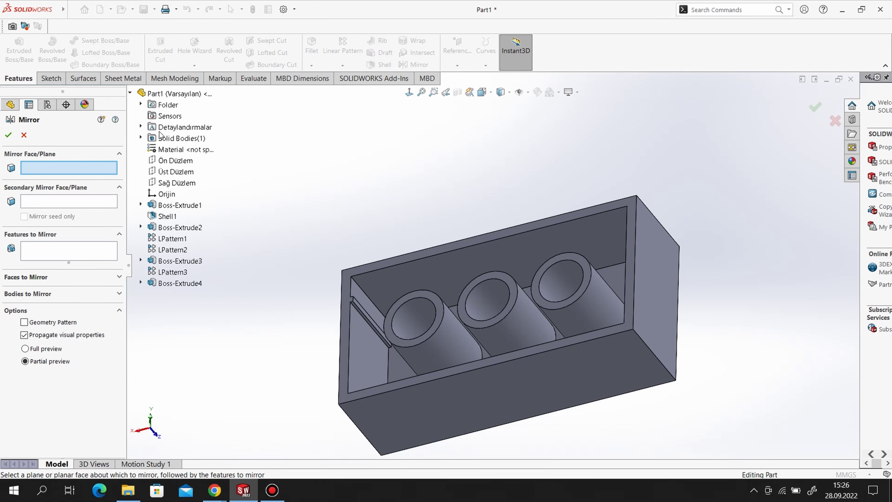
{"action": "left_click", "coordinate": [173, 172]}
{"action": "left_click", "coordinate": [49, 256]}
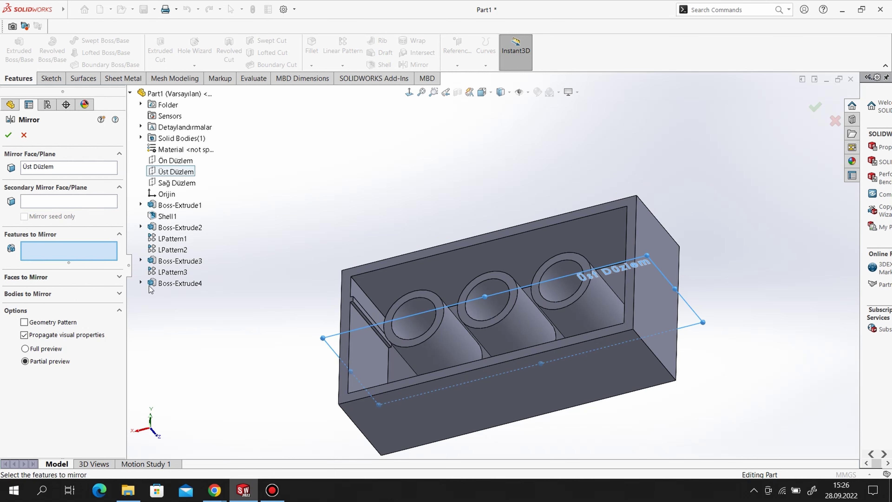
{"action": "left_click", "coordinate": [179, 283]}
{"action": "left_click", "coordinate": [9, 137]}
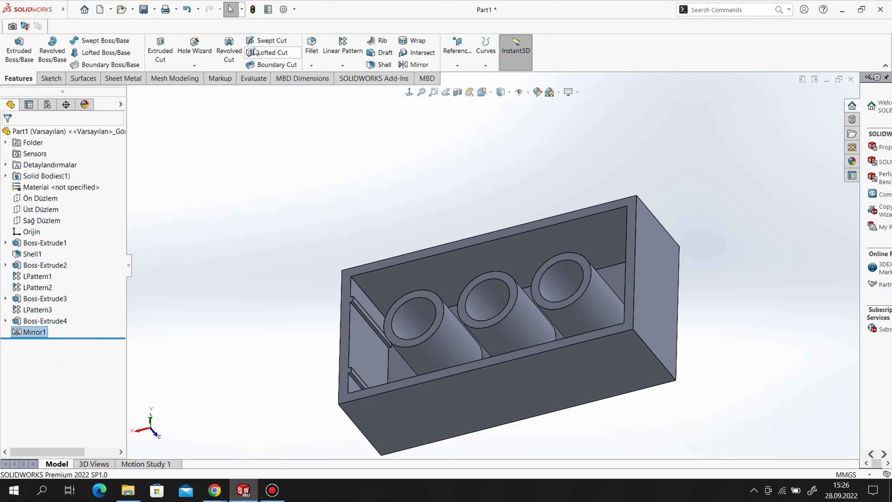
Step: Mirror the Mirror1 ribs about Sağ Düzlem (right plane) to create Mirror2
{"action": "left_click", "coordinate": [416, 65]}
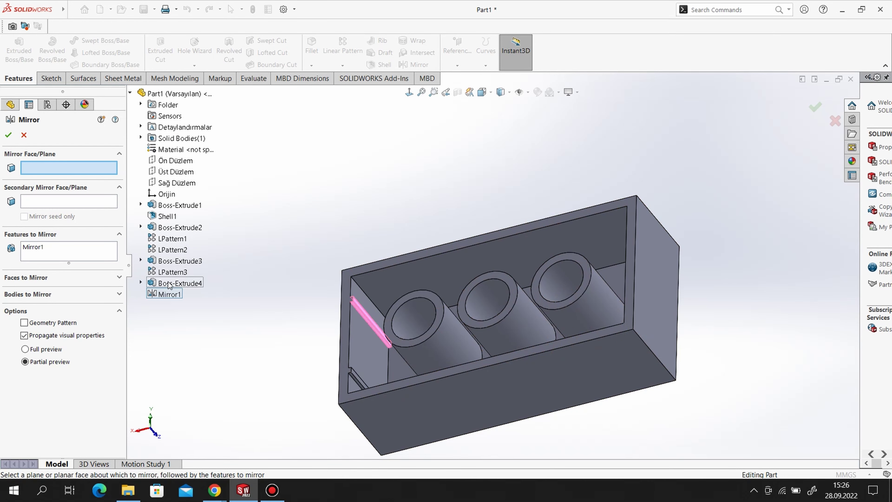
{"action": "left_click", "coordinate": [177, 183]}
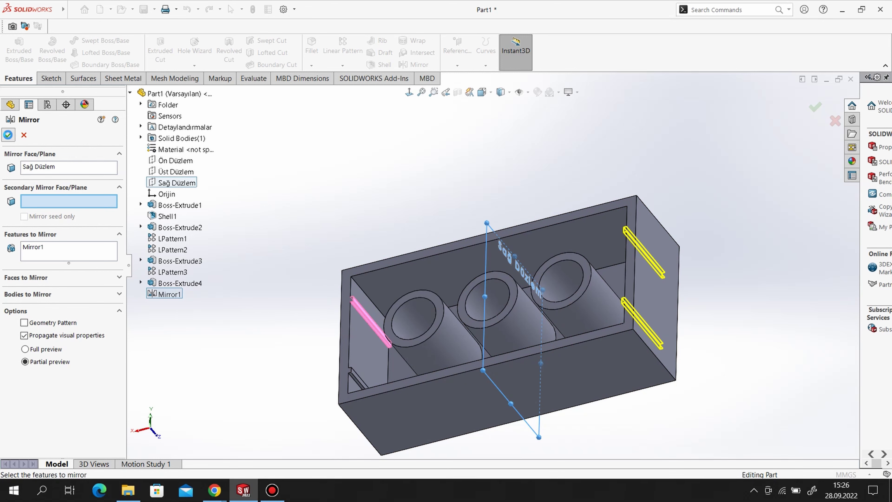
{"action": "key", "text": "Return"}
{"action": "middle_click_drag", "start_coordinate": [505, 309], "coordinate": [523, 271]}
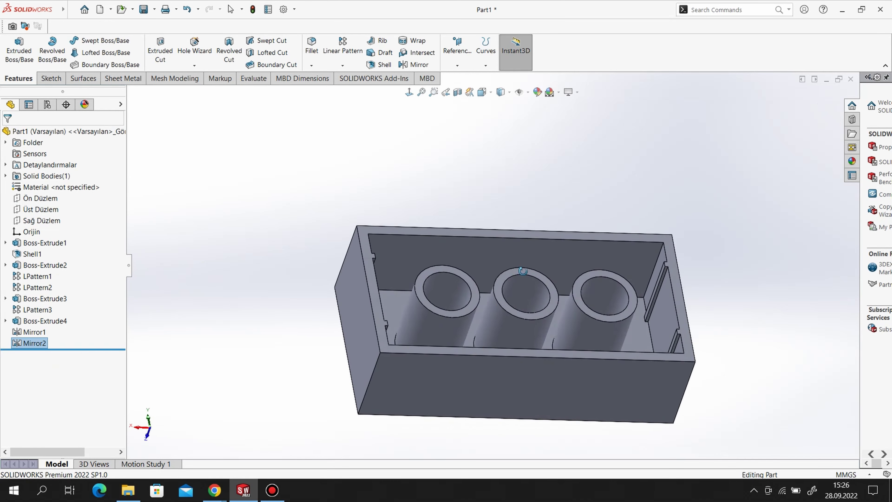
Step: Start a sketch on the top rim face and draw a small rectangle at its edge
{"action": "left_click", "coordinate": [49, 78]}
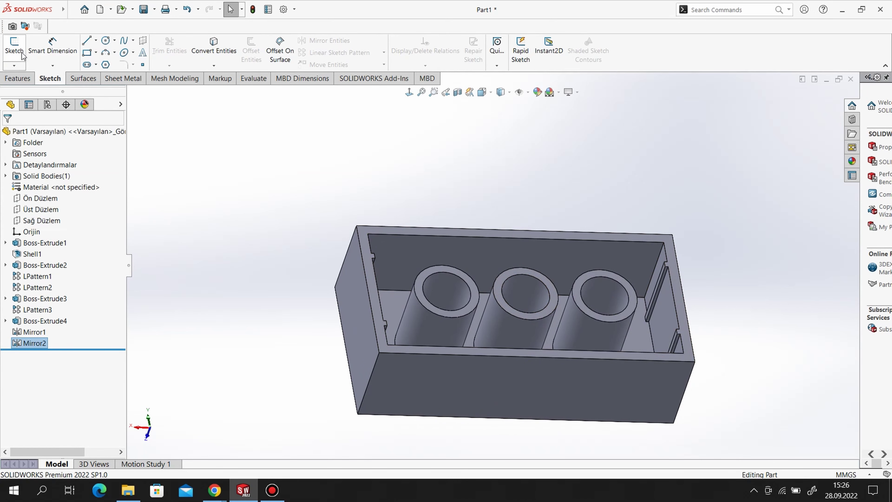
{"action": "left_click", "coordinate": [14, 49]}
{"action": "left_click", "coordinate": [365, 234]}
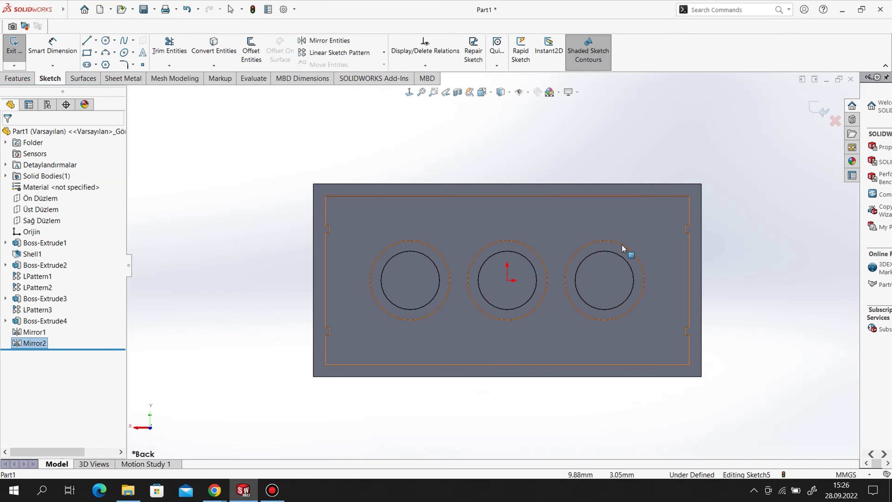
{"action": "scroll", "coordinate": [591, 233], "scroll_direction": "down", "scroll_amount": 2}
{"action": "key", "text": "r"}
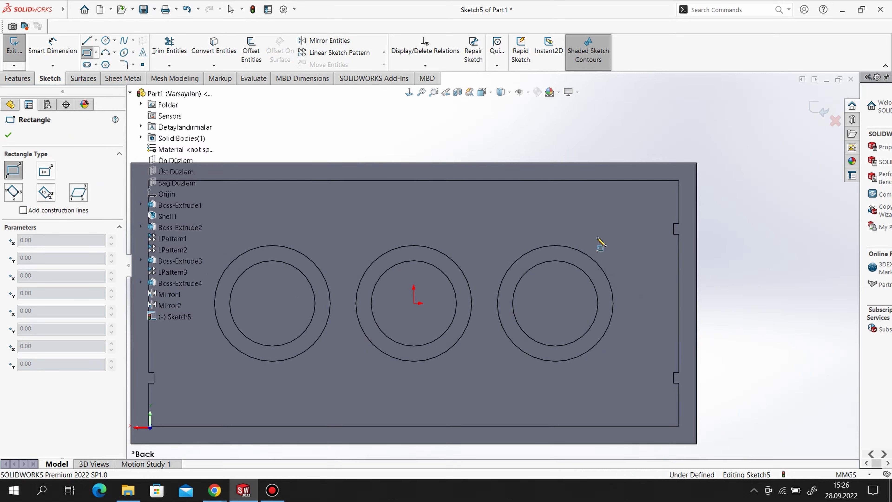
{"action": "scroll", "coordinate": [702, 214], "scroll_direction": "up", "scroll_amount": 2}
{"action": "scroll", "coordinate": [240, 197], "scroll_direction": "down", "scroll_amount": 1}
{"action": "left_click", "coordinate": [239, 194]}
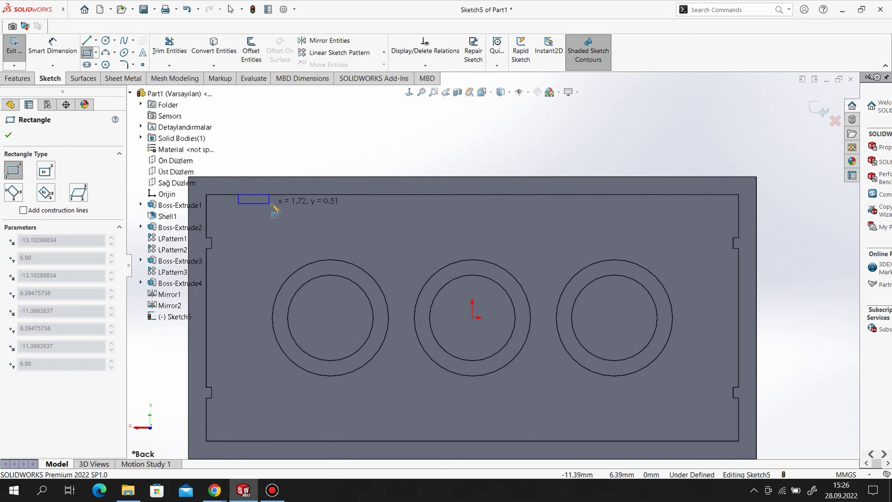
{"action": "left_click", "coordinate": [272, 204]}
{"action": "scroll", "coordinate": [619, 227], "scroll_direction": "down", "scroll_amount": 1}
{"action": "scroll", "coordinate": [316, 221], "scroll_direction": "up", "scroll_amount": 2}
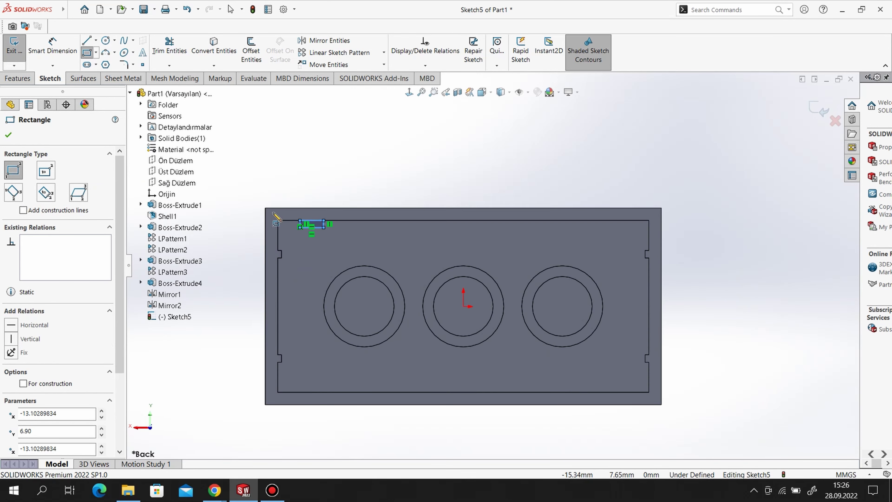
{"action": "scroll", "coordinate": [386, 231], "scroll_direction": "down", "scroll_amount": 2}
{"action": "scroll", "coordinate": [403, 238], "scroll_direction": "down", "scroll_amount": 2}
{"action": "scroll", "coordinate": [403, 237], "scroll_direction": "up", "scroll_amount": 2}
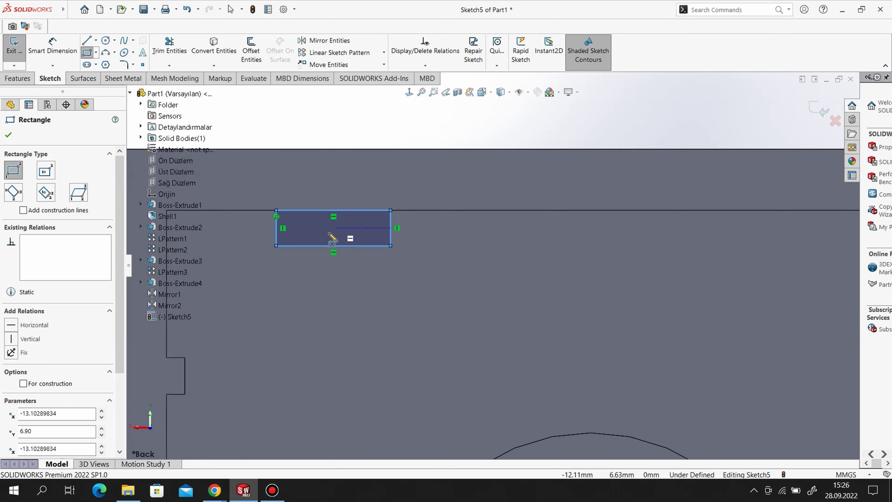
{"action": "scroll", "coordinate": [288, 224], "scroll_direction": "down", "scroll_amount": 2}
Step: Dimension the rectangle 0.30 mm high and 0.60 mm wide
{"action": "left_click", "coordinate": [53, 42]}
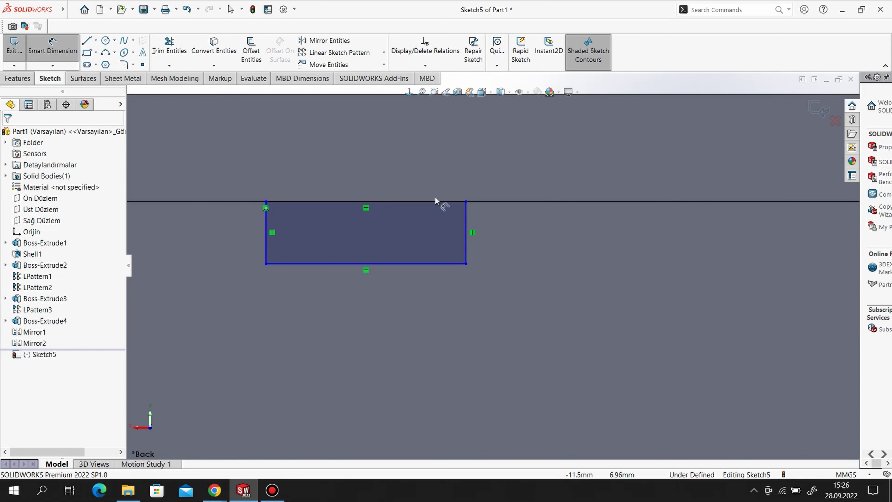
{"action": "scroll", "coordinate": [442, 198], "scroll_direction": "down", "scroll_amount": 1}
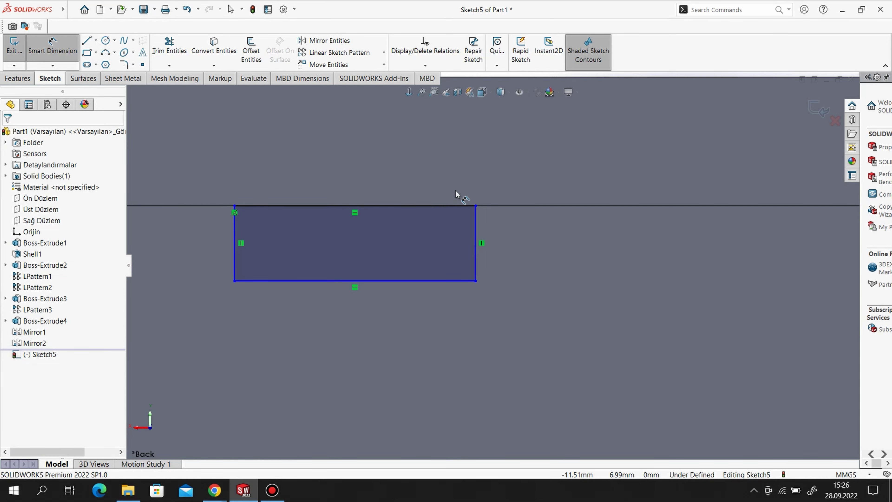
{"action": "left_click", "coordinate": [234, 226]}
{"action": "left_click", "coordinate": [213, 242]}
{"action": "type", "text": "0."}
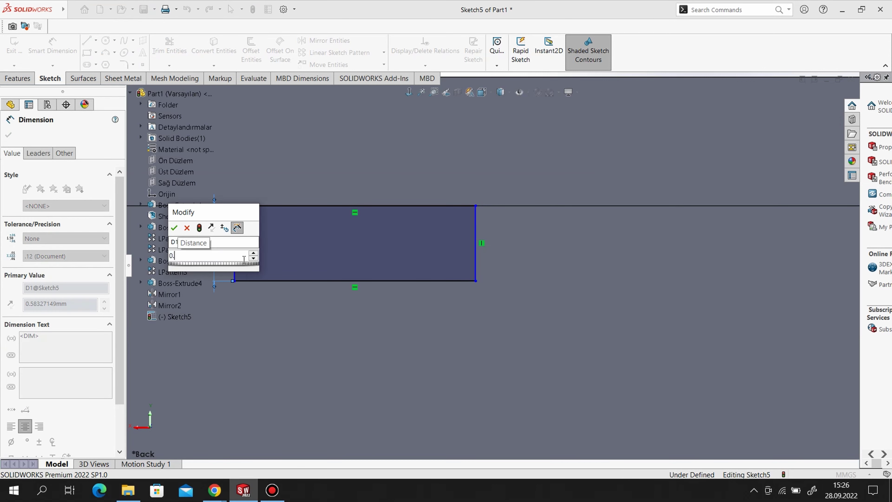
{"action": "type", "text": "3"}
{"action": "key", "text": "Return"}
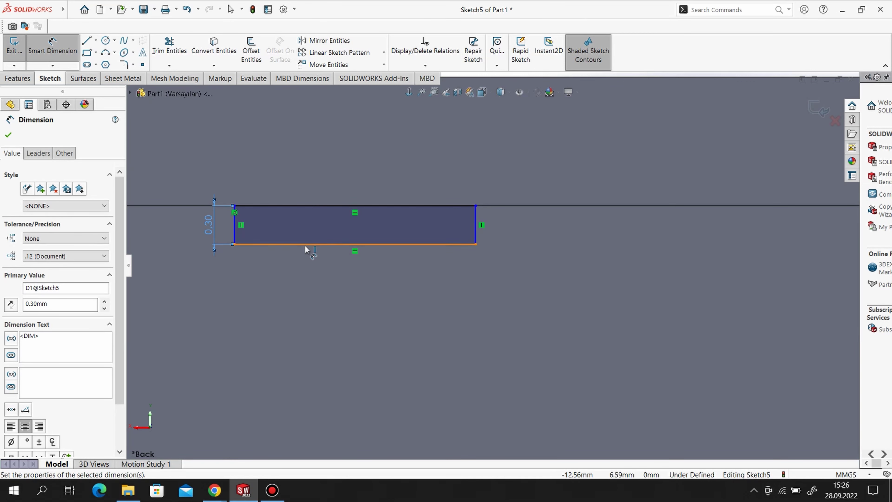
{"action": "left_click", "coordinate": [305, 246]}
{"action": "left_click", "coordinate": [356, 296]}
{"action": "type", "text": "0.6"}
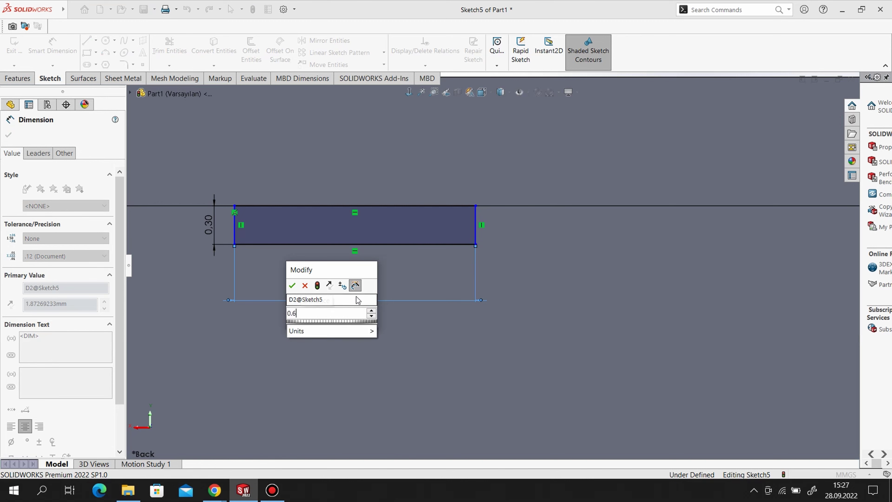
{"action": "key", "text": "Return"}
{"action": "scroll", "coordinate": [655, 278], "scroll_direction": "down", "scroll_amount": 1}
{"action": "scroll", "coordinate": [655, 278], "scroll_direction": "down", "scroll_amount": 2}
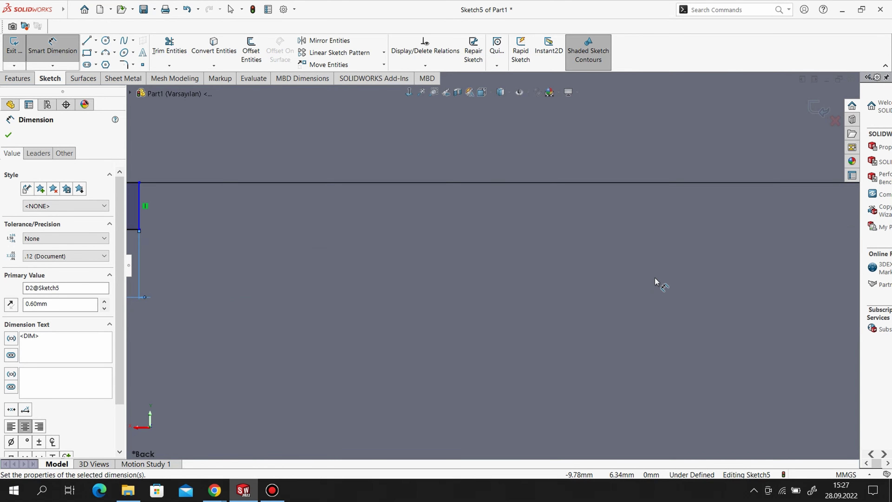
{"action": "scroll", "coordinate": [655, 277], "scroll_direction": "up", "scroll_amount": 3}
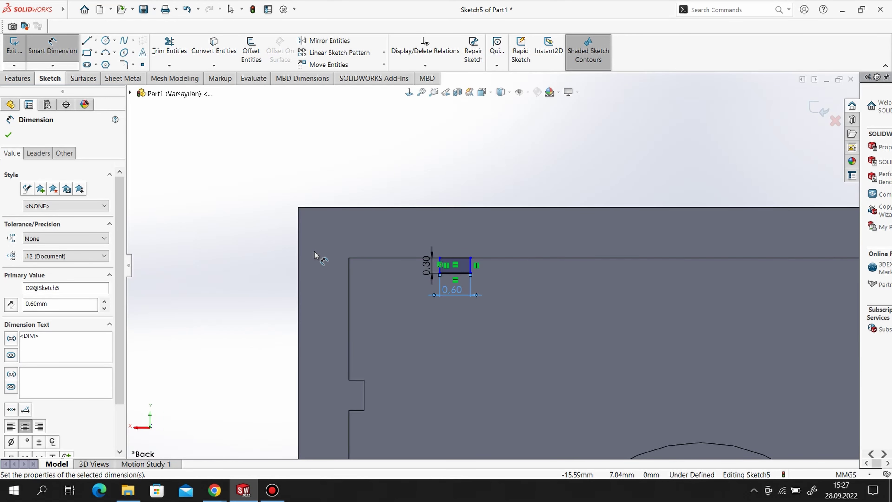
Step: Draw a centerline through the rectangle's top and bottom midpoints
{"action": "left_click", "coordinate": [95, 40]}
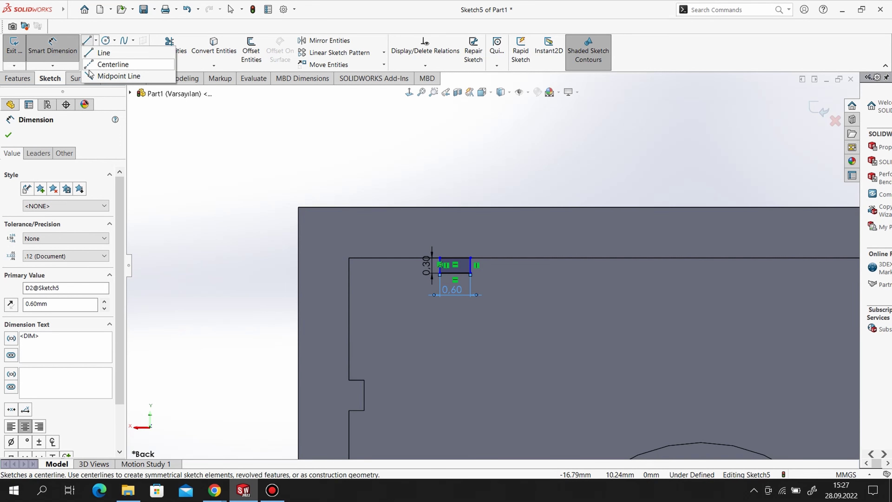
{"action": "left_click", "coordinate": [112, 64]}
{"action": "scroll", "coordinate": [407, 267], "scroll_direction": "down", "scroll_amount": 2}
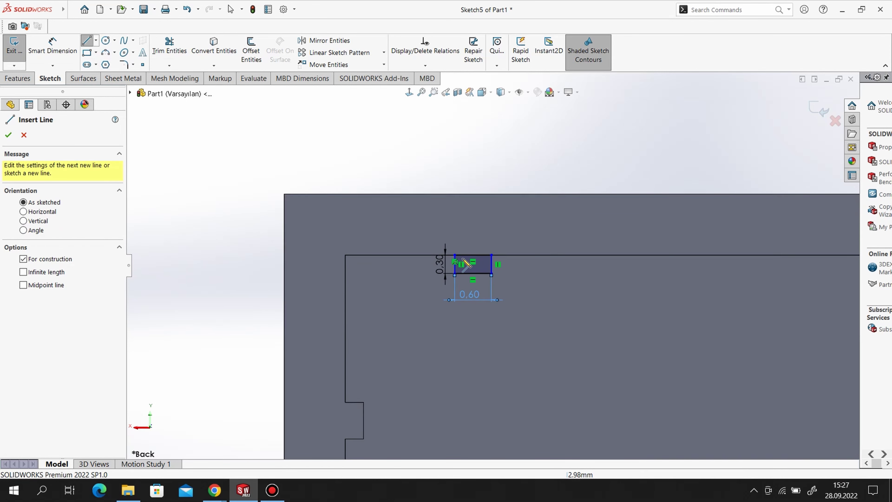
{"action": "left_click", "coordinate": [477, 255]}
{"action": "left_click", "coordinate": [477, 277]}
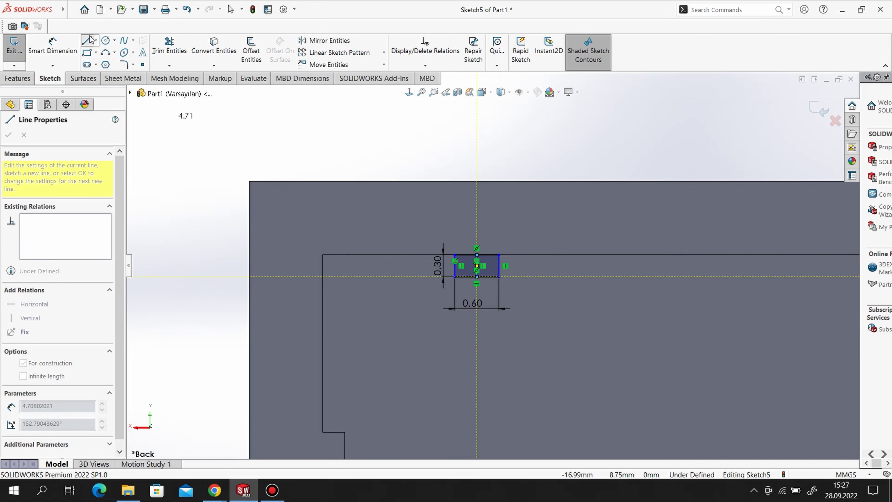
Step: Dimension the rectangle's bottom midpoint 2.714 mm from the inner left wall edge
{"action": "left_click", "coordinate": [52, 48]}
{"action": "left_click", "coordinate": [477, 276]}
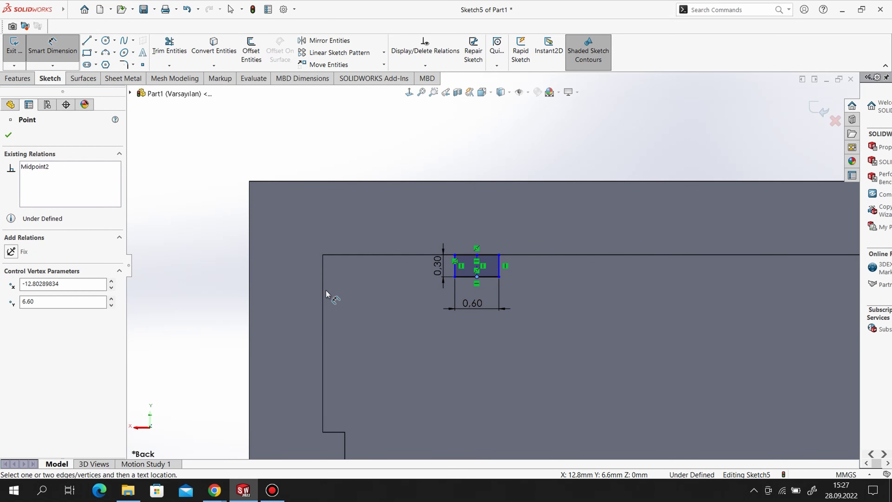
{"action": "left_click", "coordinate": [323, 290]}
{"action": "left_click", "coordinate": [351, 137]}
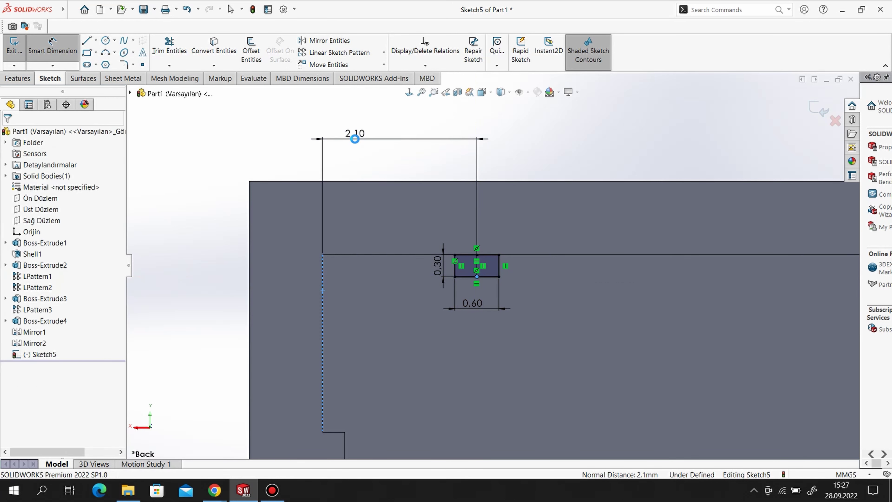
{"action": "type", "text": "2.714"}
{"action": "key", "text": "Return"}
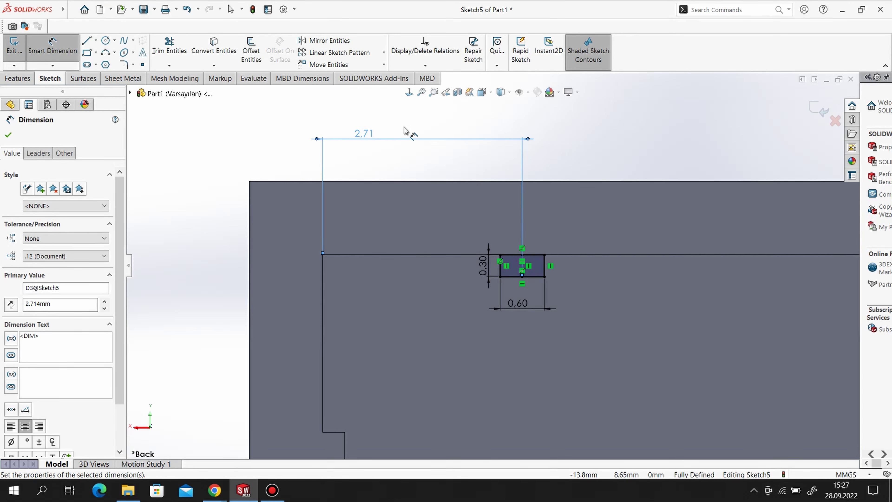
{"action": "scroll", "coordinate": [404, 130], "scroll_direction": "down", "scroll_amount": 1}
Step: Extrude the rib sketch up to the chosen vertex, adding Boss-Extrude5
{"action": "left_click", "coordinate": [16, 78]}
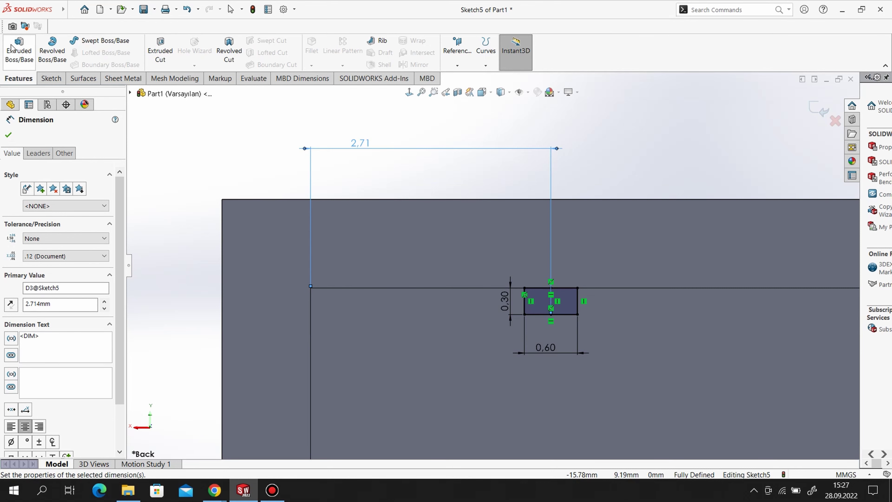
{"action": "left_click", "coordinate": [19, 51]}
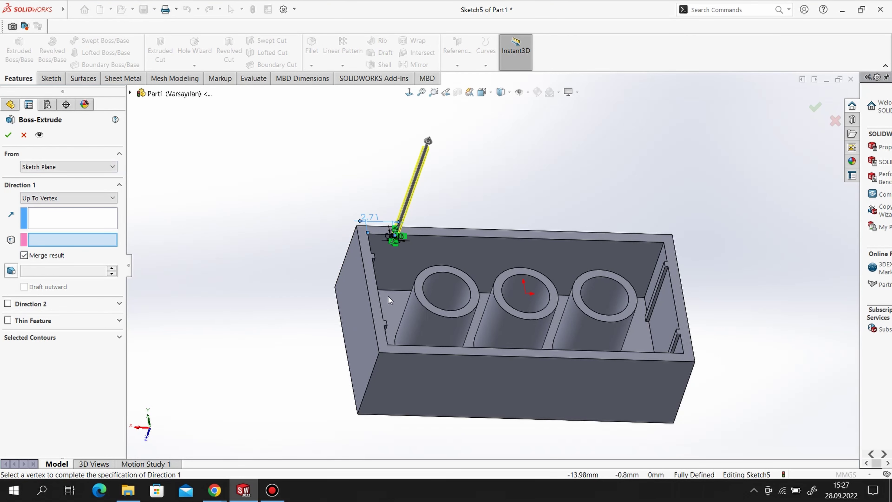
{"action": "left_click", "coordinate": [379, 289]}
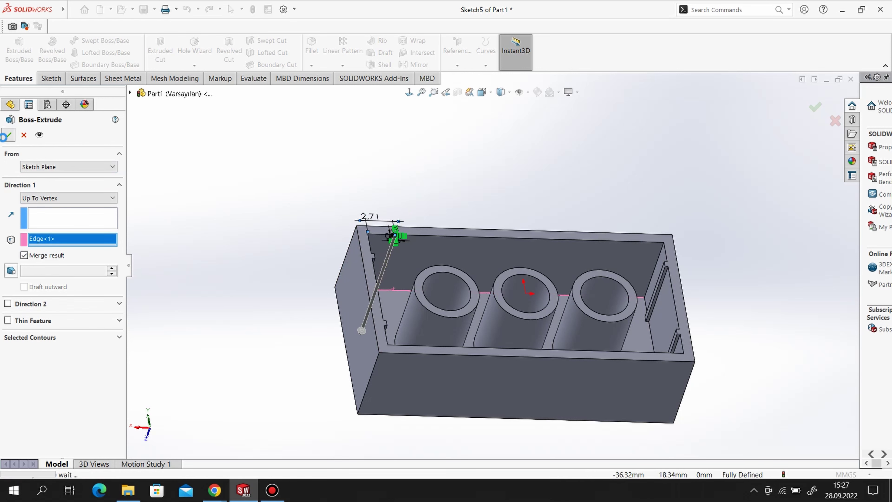
{"action": "key", "text": "Return"}
{"action": "middle_click_drag", "start_coordinate": [594, 270], "coordinate": [580, 291]}
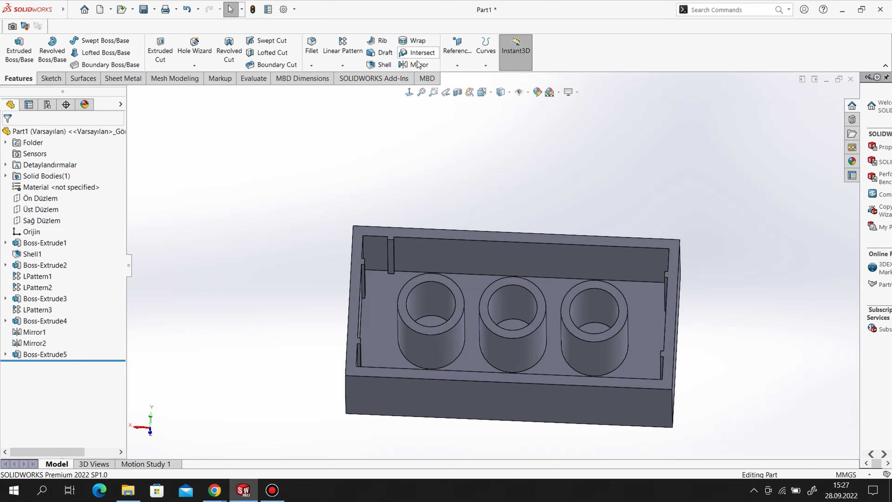
Step: Linear-pattern Boss-Extrude5 along the brick's long edge: 4 instances at 8 mm spacing
{"action": "left_click", "coordinate": [337, 52]}
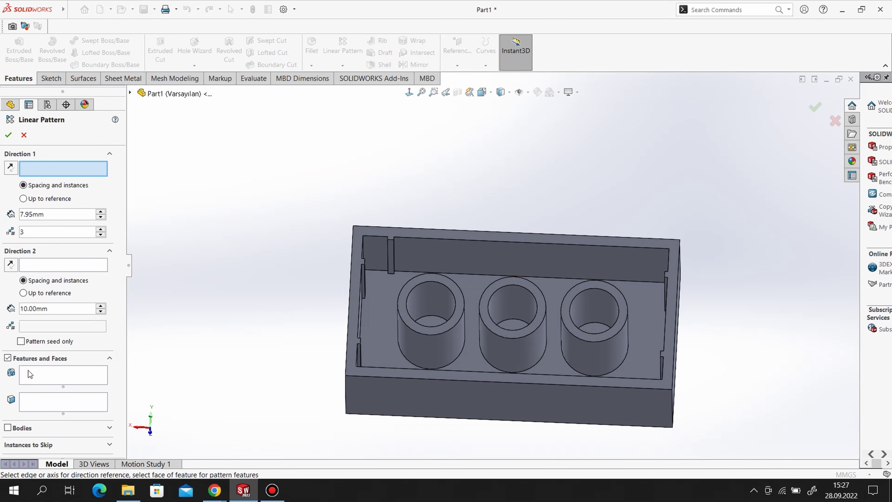
{"action": "left_click", "coordinate": [413, 229]}
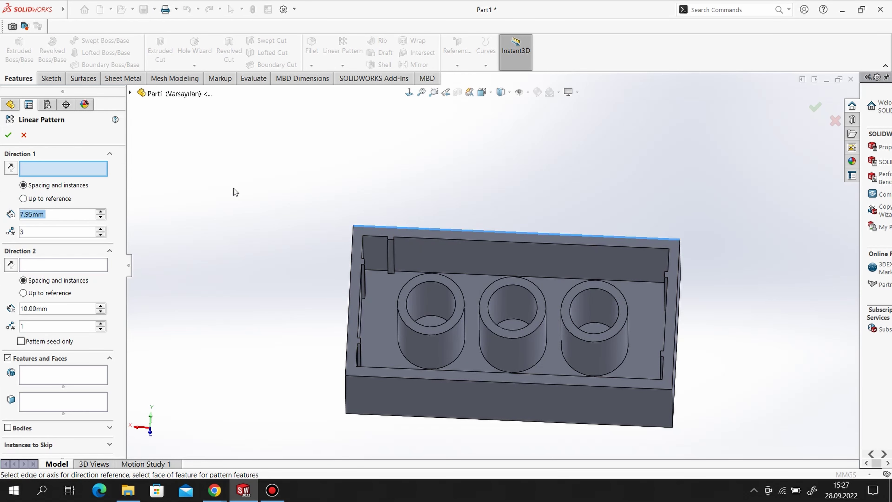
{"action": "left_click", "coordinate": [140, 95]}
{"action": "left_click", "coordinate": [74, 369]}
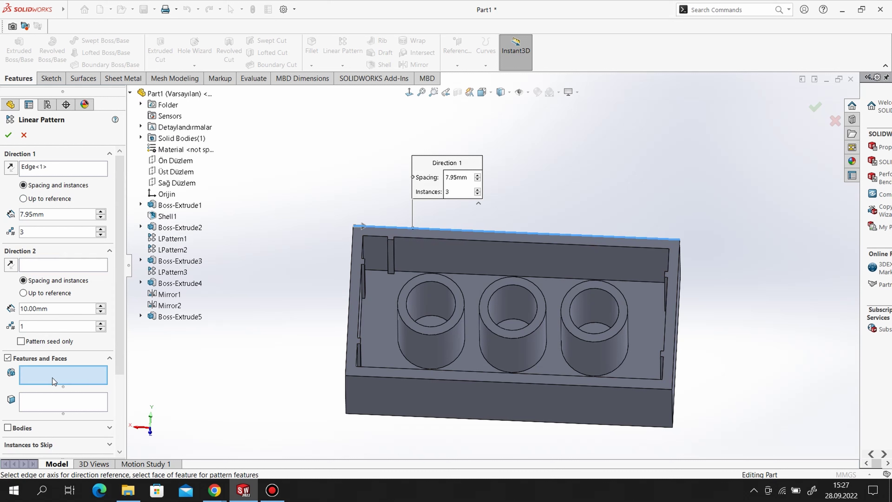
{"action": "left_click", "coordinate": [181, 317]}
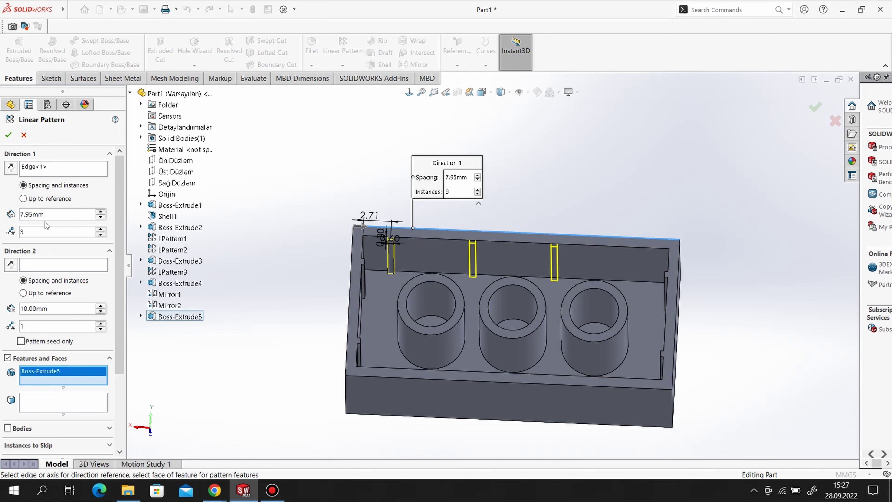
{"action": "double_click", "coordinate": [49, 214]}
{"action": "type", "text": "4"}
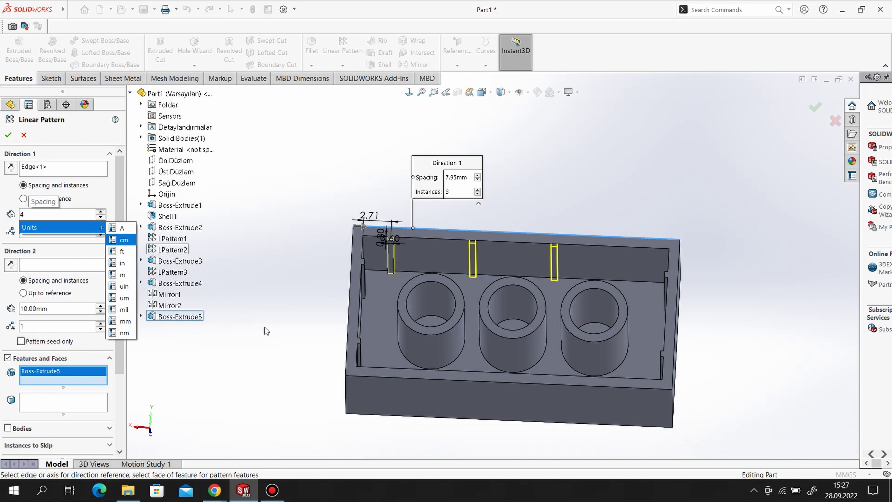
{"action": "key", "text": "Return"}
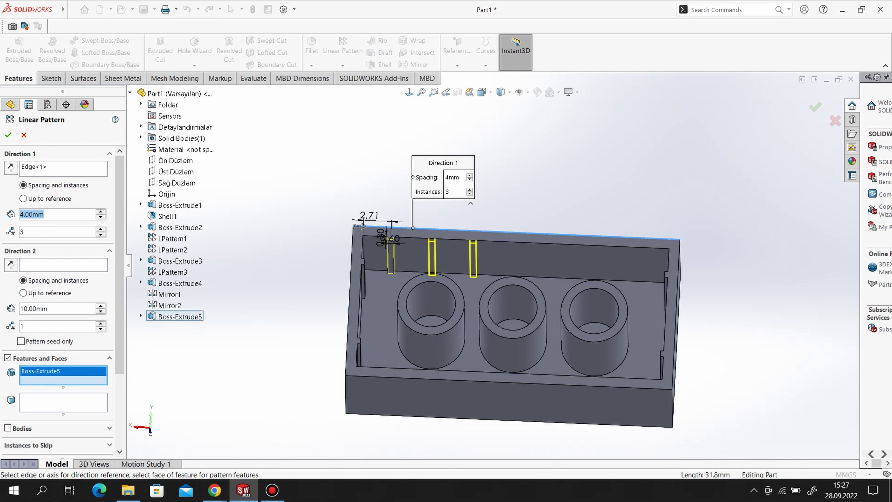
{"action": "type", "text": "8"}
{"action": "key", "text": "Return"}
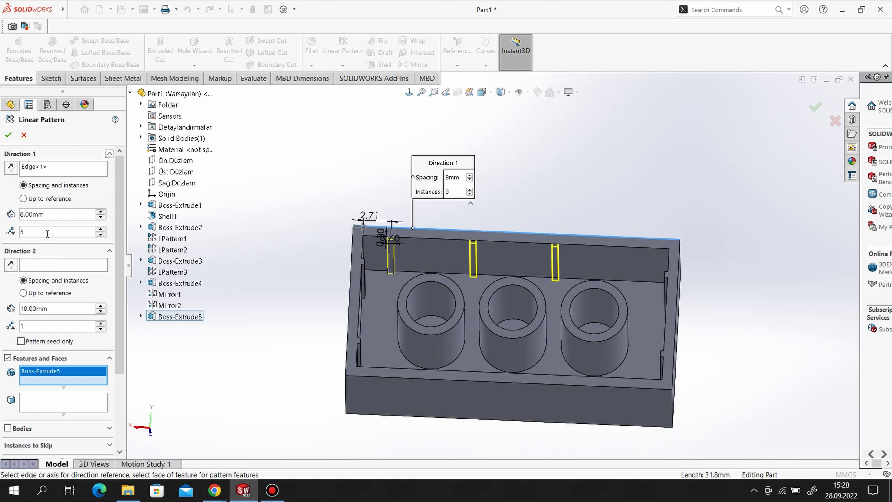
{"action": "type", "text": "4"}
{"action": "key", "text": "Return"}
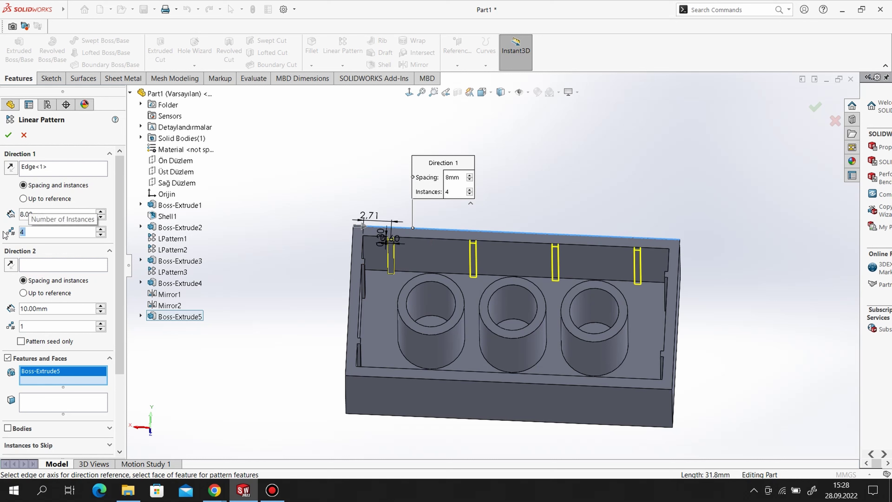
{"action": "left_click", "coordinate": [9, 134]}
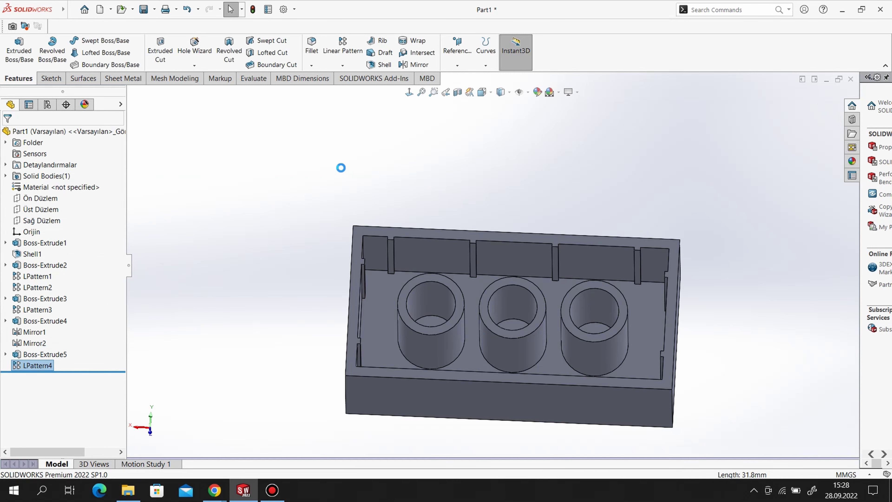
Step: Mirror LPattern4 about Üst Düzlem to add matching ribs on the opposite long wall
{"action": "left_click", "coordinate": [416, 63]}
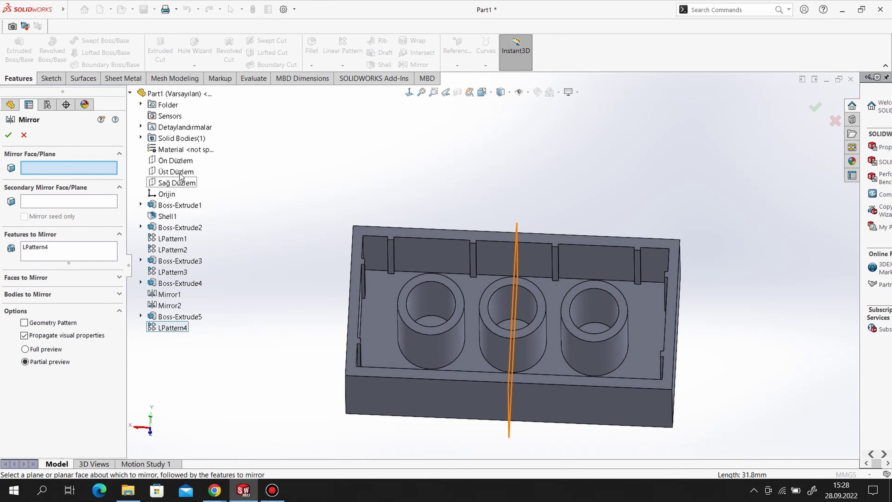
{"action": "left_click", "coordinate": [175, 172]}
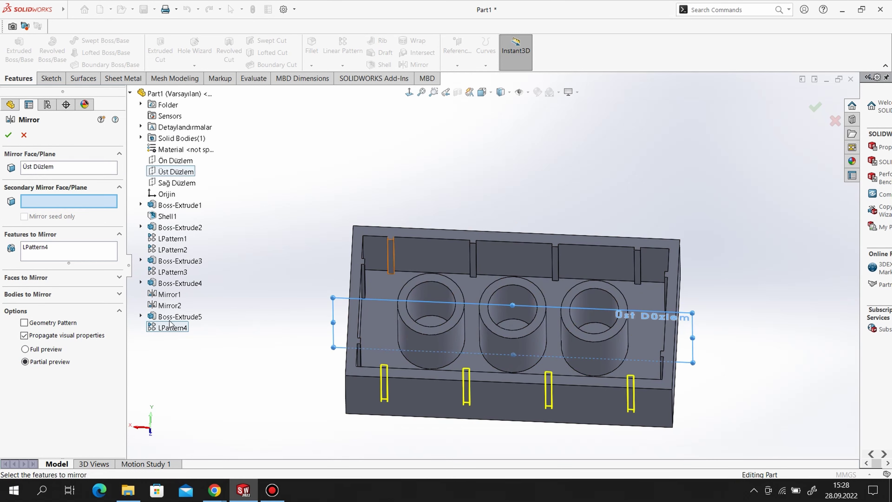
{"action": "left_click", "coordinate": [8, 134]}
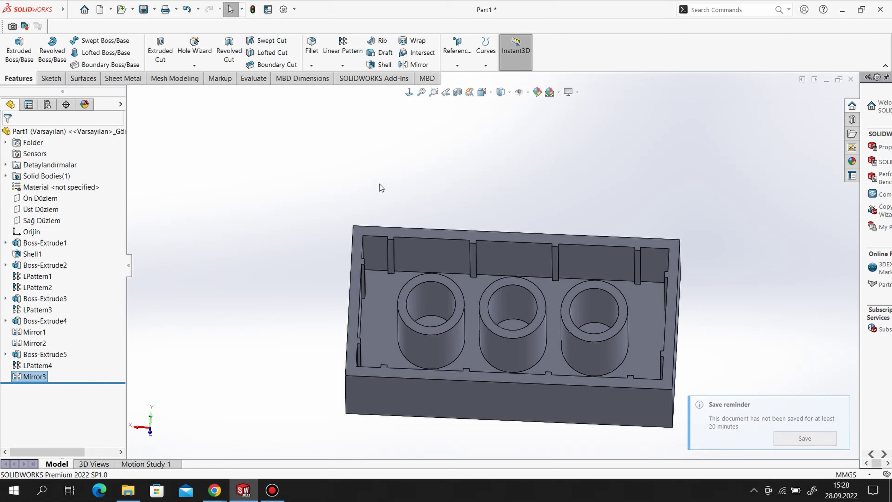
Step: Orbit to show the studs and start editing the appearance, removing Mirror3 from the selection
{"action": "mouse_move", "coordinate": [403, 228]}
{"action": "middle_mouse_down"}
{"action": "mouse_move", "coordinate": [449, 258]}
{"action": "mouse_move", "coordinate": [297, 205]}
{"action": "middle_mouse_up"}
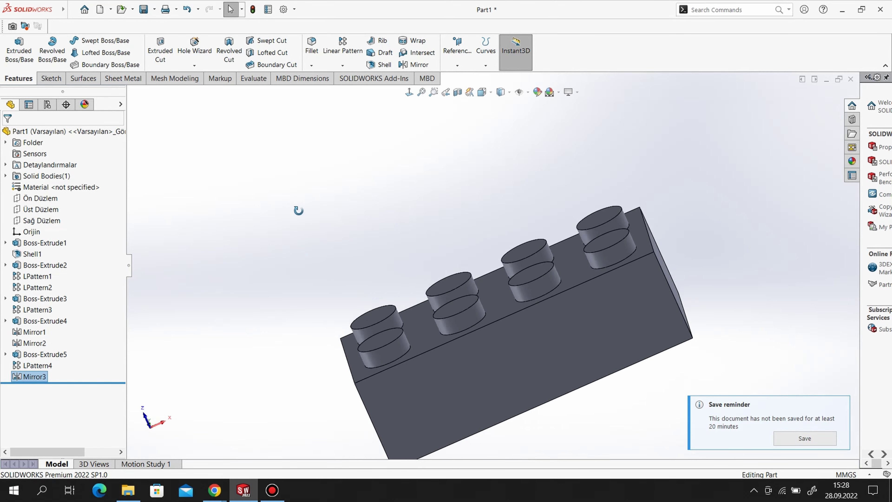
{"action": "scroll", "coordinate": [280, 197], "scroll_direction": "down", "scroll_amount": 3}
{"action": "scroll", "coordinate": [577, 289], "scroll_direction": "up", "scroll_amount": 3}
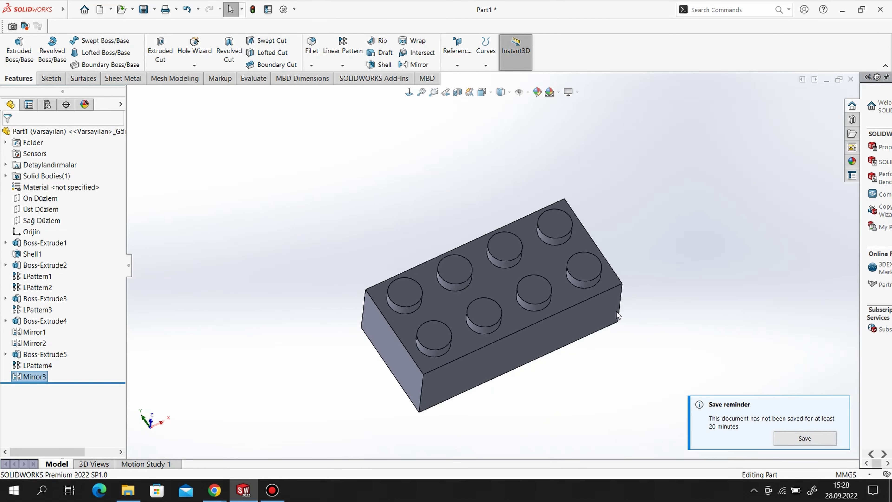
{"action": "scroll", "coordinate": [616, 311], "scroll_direction": "up", "scroll_amount": 3}
{"action": "middle_click_drag", "start_coordinate": [616, 311], "coordinate": [470, 112]}
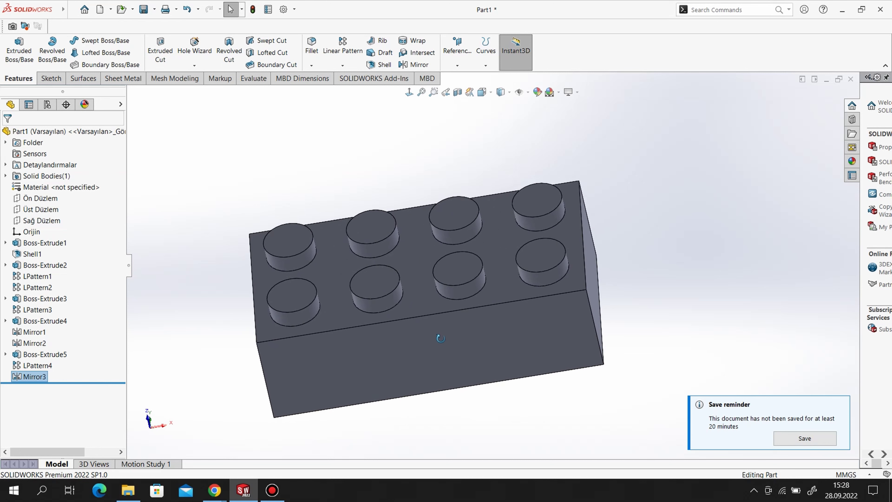
{"action": "left_click", "coordinate": [538, 92]}
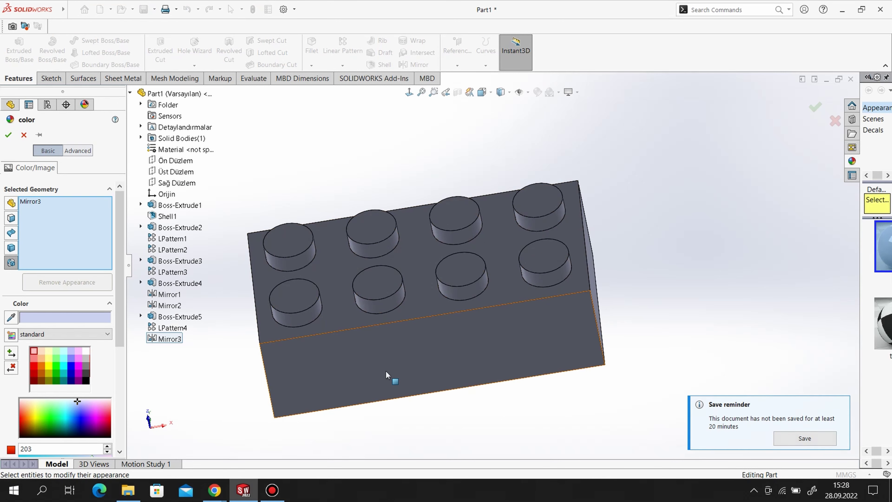
{"action": "left_click", "coordinate": [50, 357]}
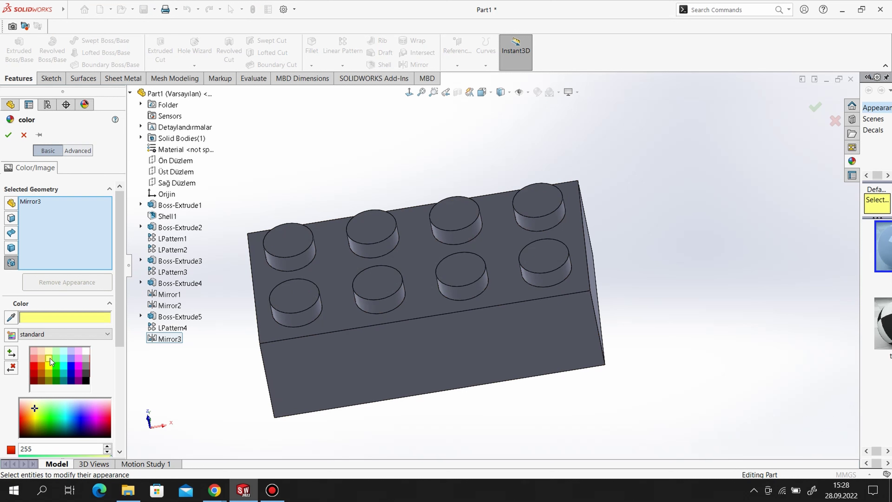
{"action": "right_click", "coordinate": [29, 210]}
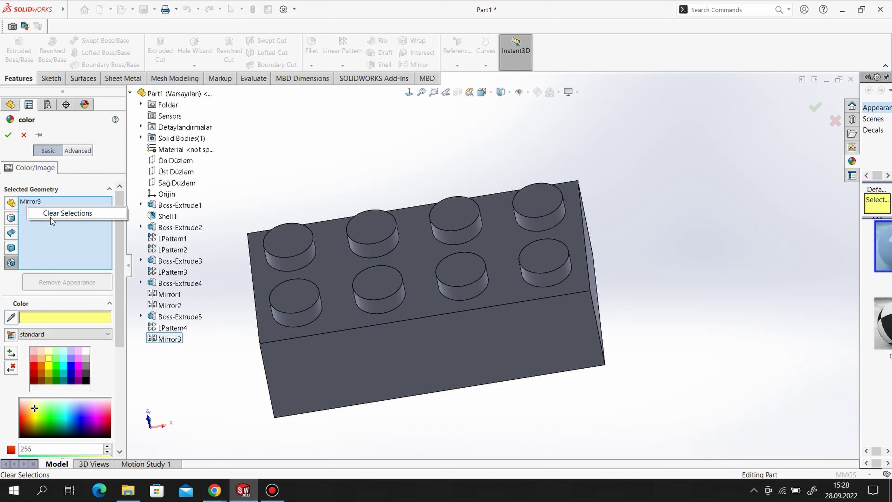
{"action": "left_click", "coordinate": [56, 216]}
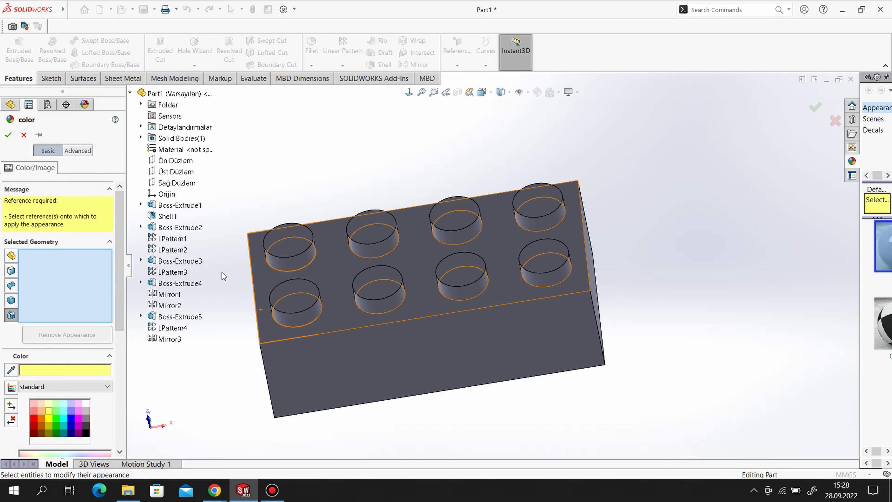
Step: Apply a bright yellow-green colour to the whole part
{"action": "left_click", "coordinate": [11, 257]}
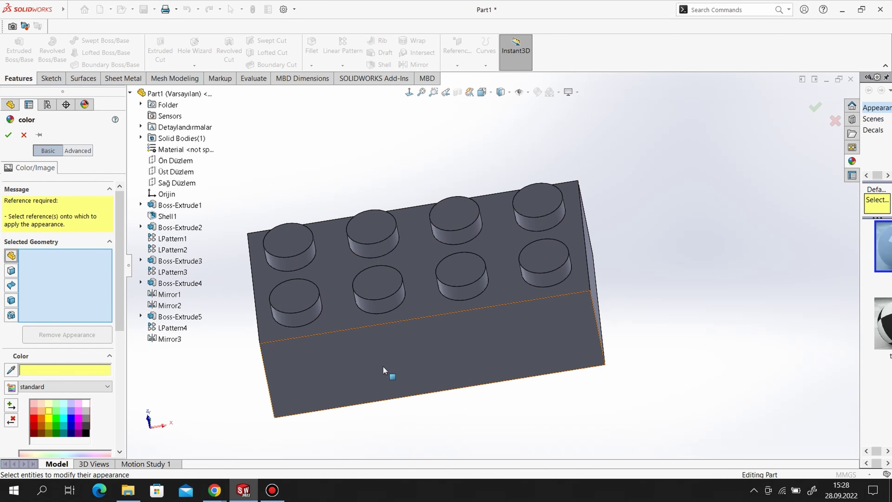
{"action": "left_click", "coordinate": [383, 365]}
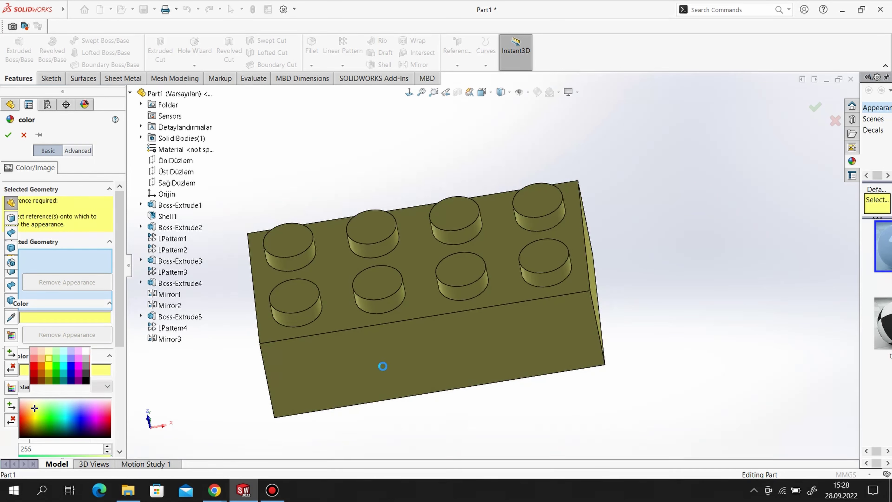
{"action": "left_click", "coordinate": [50, 352]}
{"action": "left_click", "coordinate": [42, 399]}
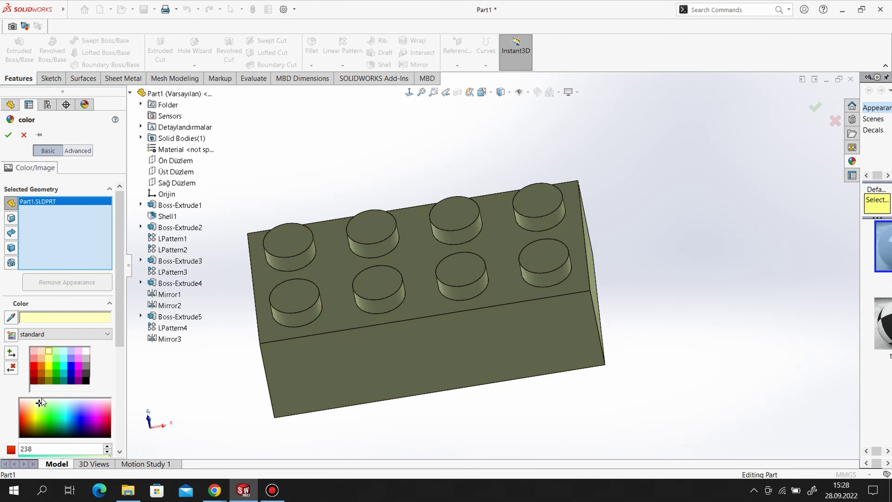
{"action": "left_click", "coordinate": [37, 406]}
{"action": "left_click_drag", "start_coordinate": [46, 410], "coordinate": [41, 416]}
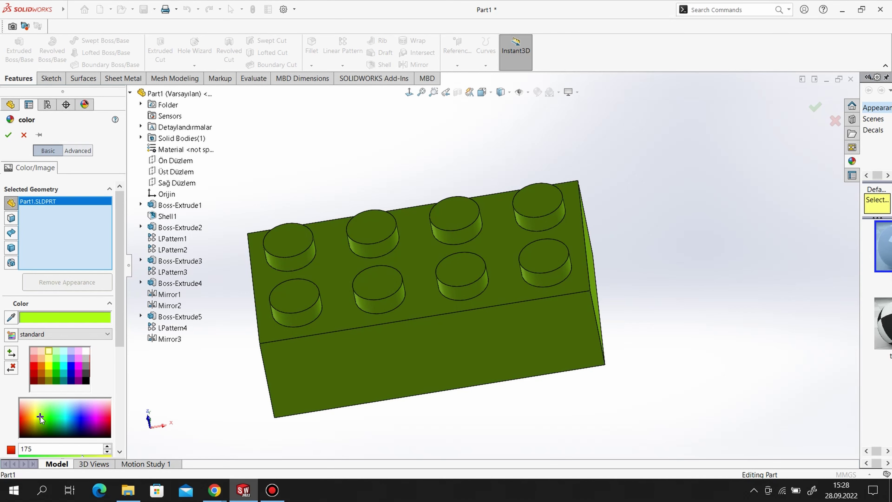
{"action": "left_click", "coordinate": [8, 135]}
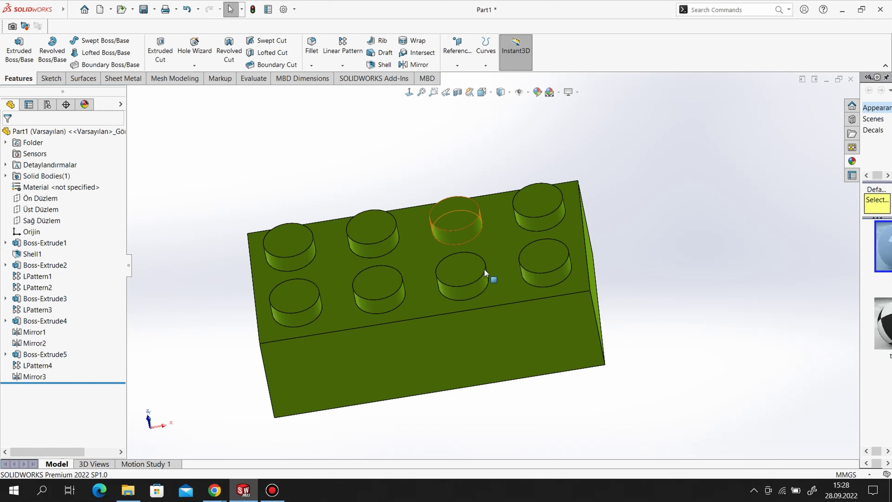
{"action": "mouse_move", "coordinate": [487, 275]}
{"action": "middle_mouse_down"}
{"action": "mouse_move", "coordinate": [503, 193]}
{"action": "mouse_move", "coordinate": [544, 274]}
{"action": "mouse_move", "coordinate": [581, 253]}
{"action": "mouse_move", "coordinate": [681, 318]}
{"action": "mouse_move", "coordinate": [533, 330]}
{"action": "mouse_move", "coordinate": [441, 243]}
{"action": "mouse_move", "coordinate": [430, 145]}
{"action": "mouse_move", "coordinate": [559, 231]}
{"action": "mouse_move", "coordinate": [571, 175]}
{"action": "mouse_move", "coordinate": [529, 251]}
{"action": "mouse_move", "coordinate": [424, 169]}
{"action": "mouse_move", "coordinate": [275, 265]}
{"action": "mouse_move", "coordinate": [545, 323]}
{"action": "mouse_move", "coordinate": [372, 352]}
{"action": "mouse_move", "coordinate": [396, 396]}
{"action": "mouse_move", "coordinate": [400, 350]}
{"action": "mouse_move", "coordinate": [514, 419]}
{"action": "mouse_move", "coordinate": [394, 235]}
{"action": "mouse_move", "coordinate": [322, 418]}
{"action": "mouse_move", "coordinate": [709, 307]}
{"action": "mouse_move", "coordinate": [576, 350]}
{"action": "mouse_move", "coordinate": [575, 339]}
{"action": "mouse_move", "coordinate": [655, 324]}
{"action": "mouse_move", "coordinate": [627, 348]}
{"action": "middle_mouse_up"}
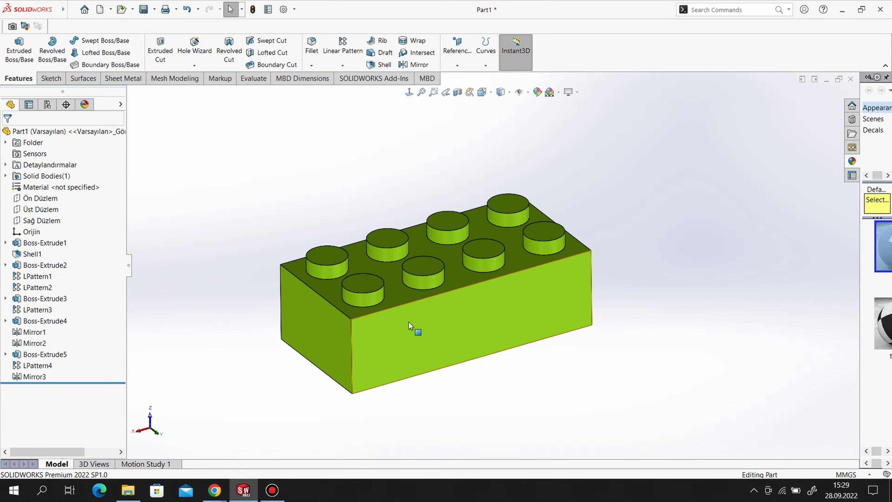
{"action": "key", "text": "f"}
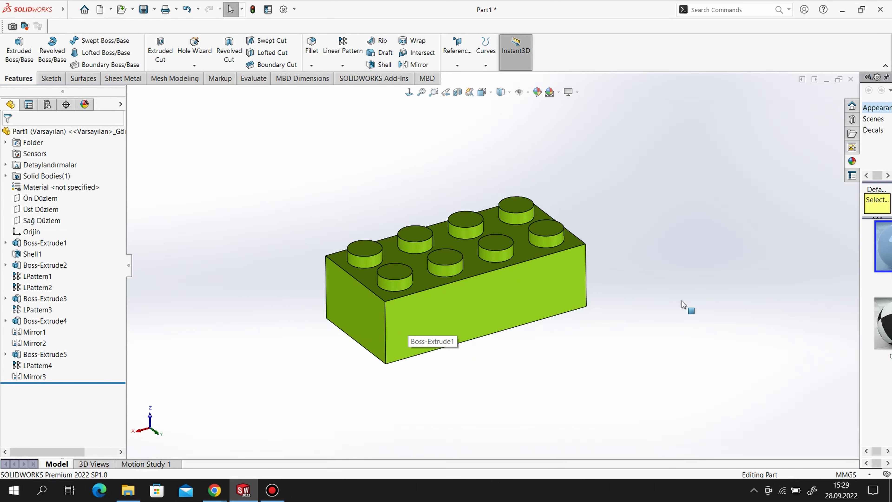